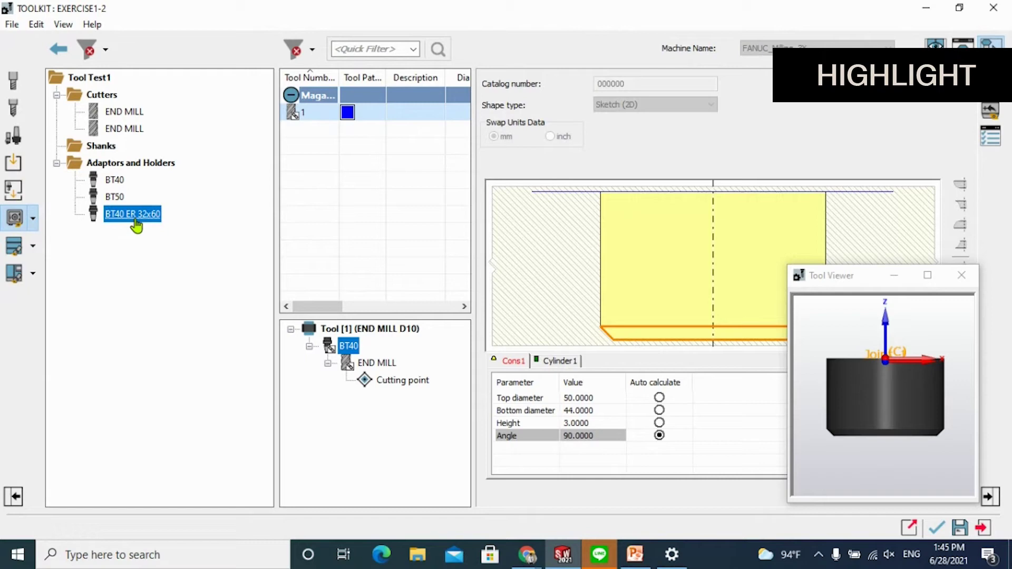
- Insert the BT40 ER 32x60 holder under BT40 in tool 1's assembly and confirm the tool
drag(135, 221, 348, 346)
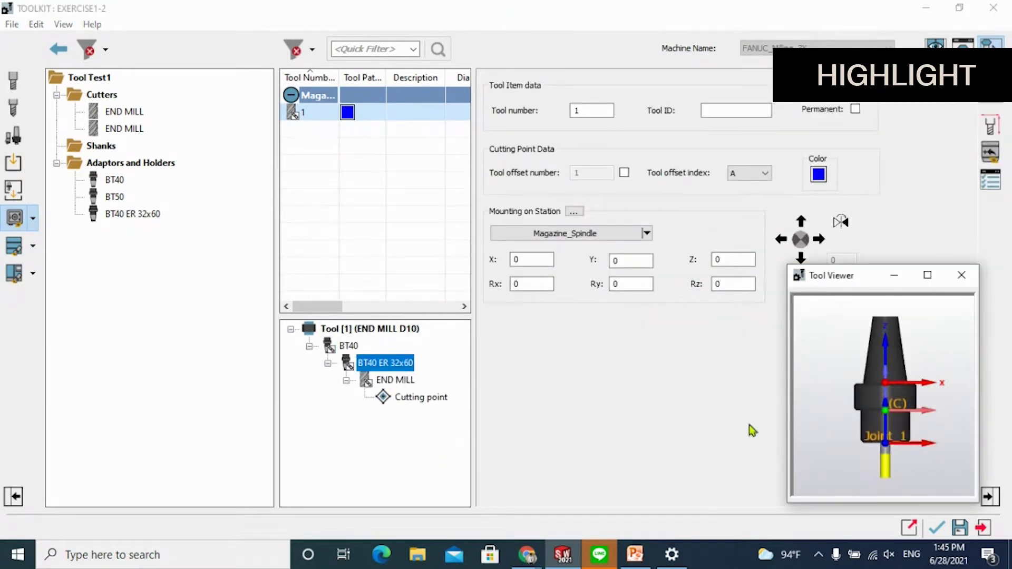
drag(897, 275, 941, 233)
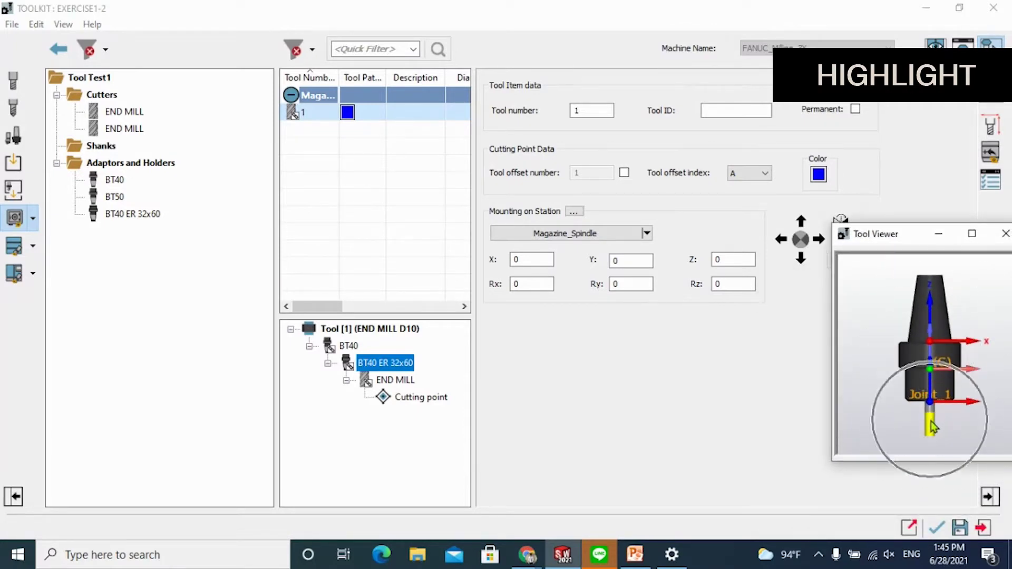
drag(897, 240, 846, 243)
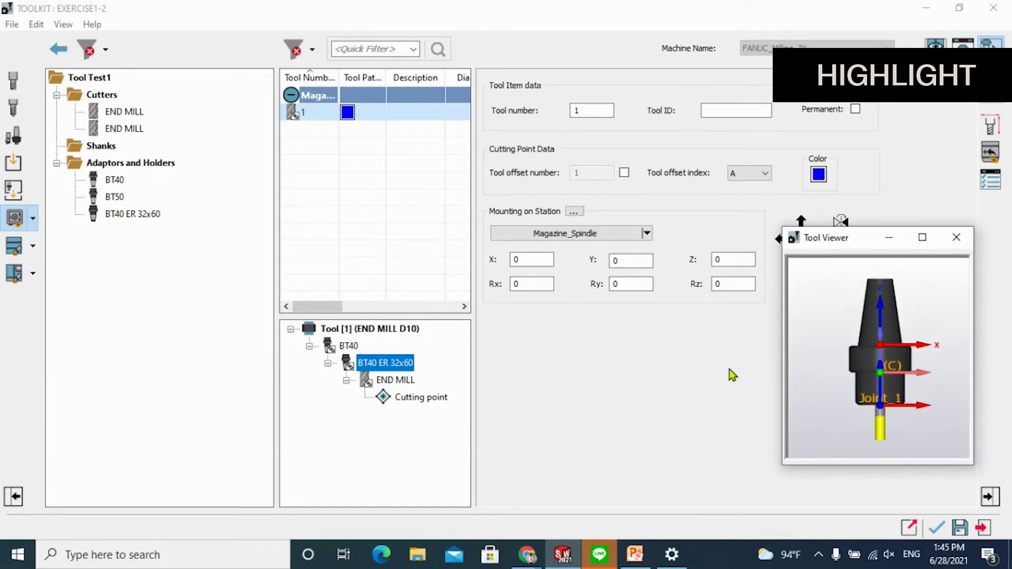
click(941, 530)
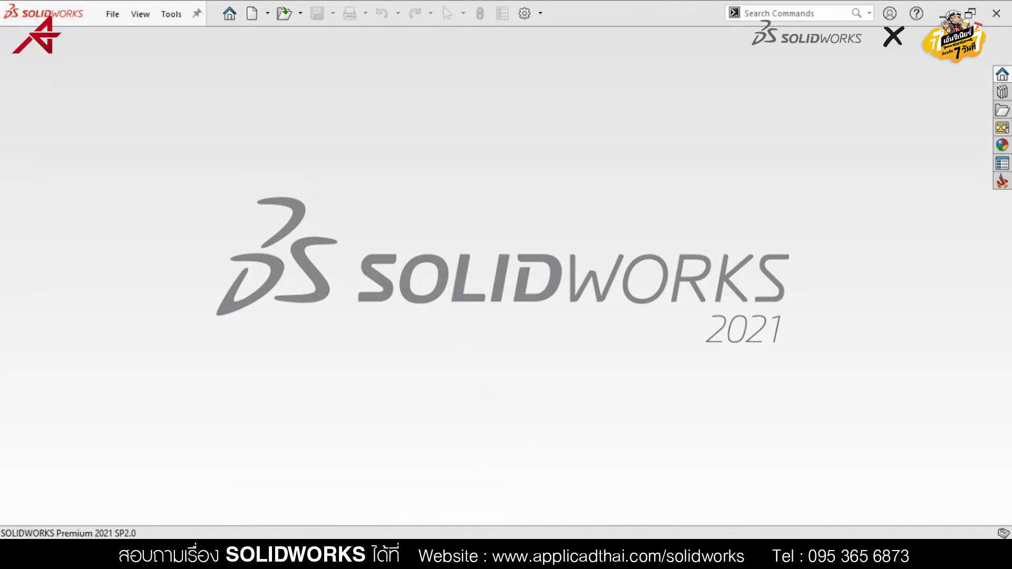
- Bring up the Tool Libraries presentation in PowerPoint Viewer
click(635, 493)
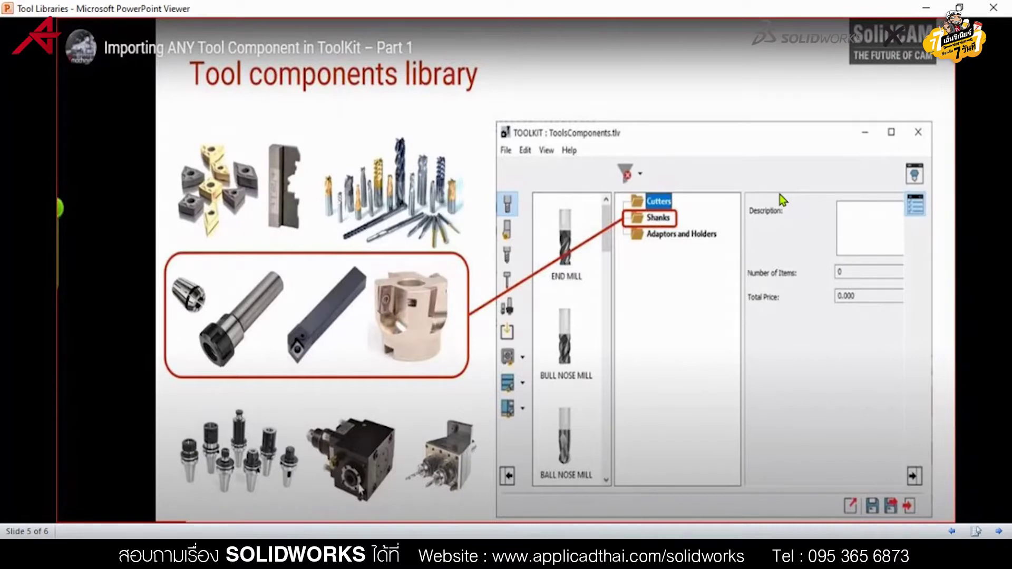
- Advance to the next Tool Libraries slide, then return to SOLIDWORKS
key(Right)
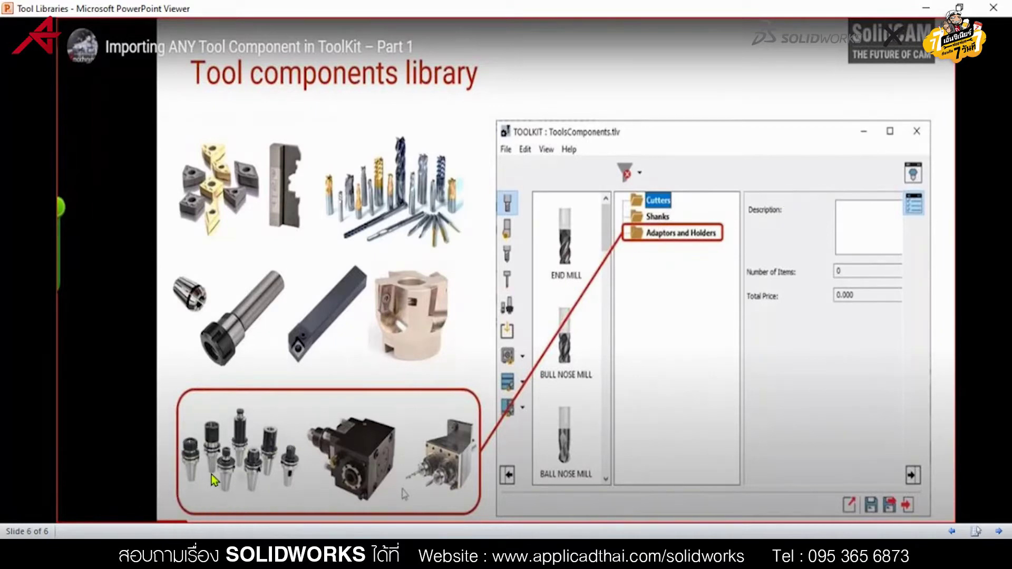
click(386, 451)
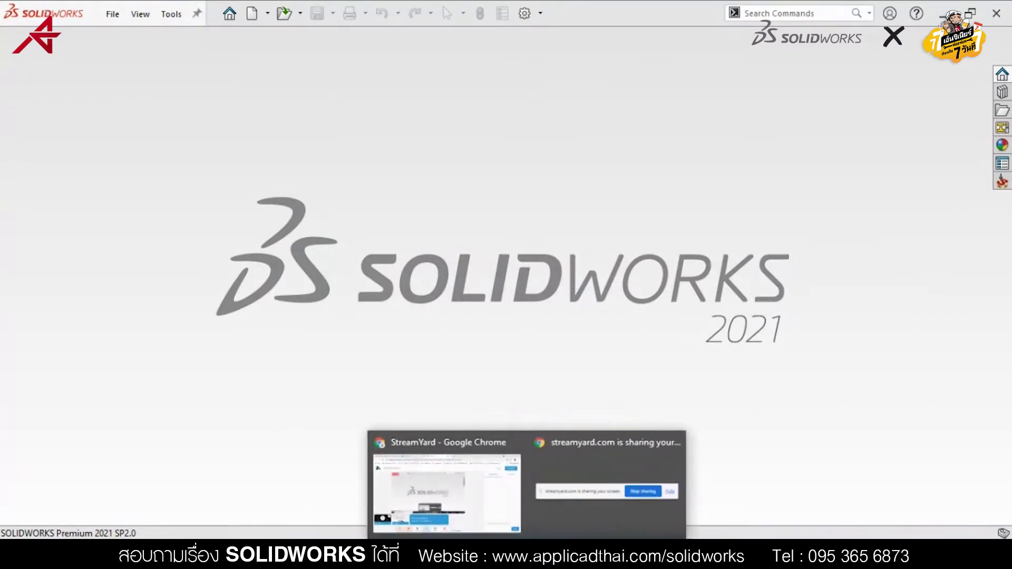
- Create a new Tool Components library through Tools > SolidCAM > ToolKit
click(168, 14)
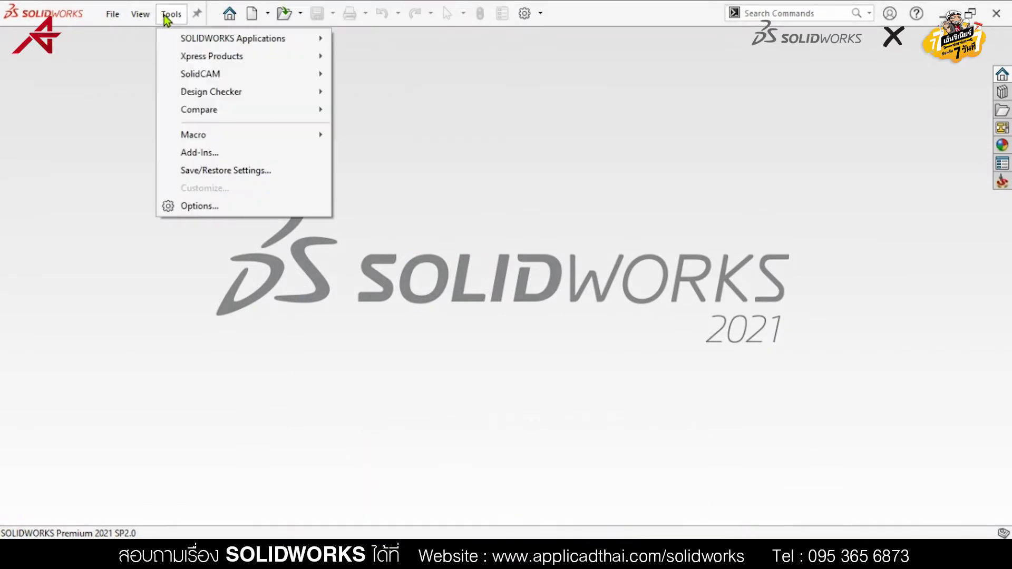
click(221, 76)
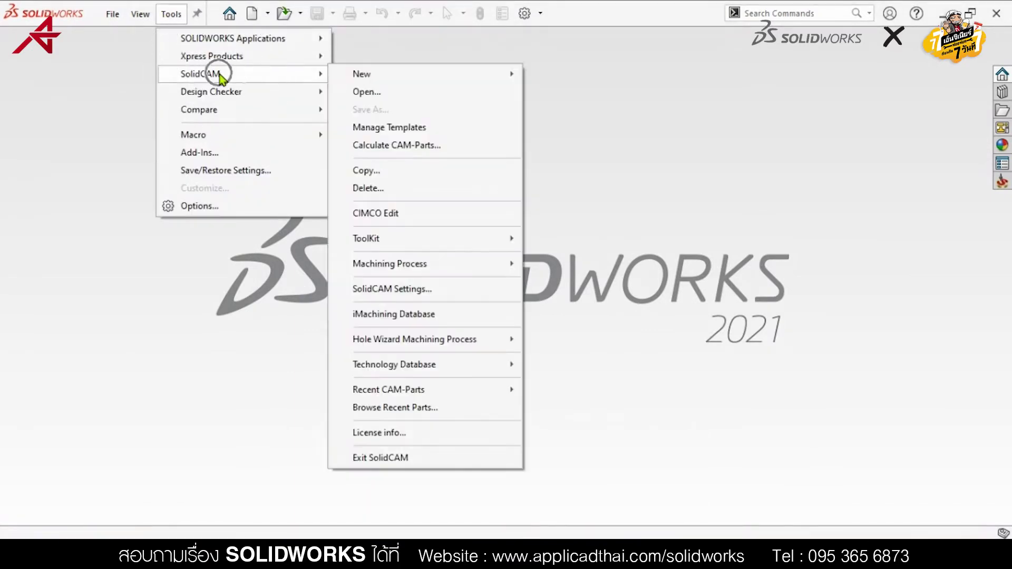
mouse_move(424, 238)
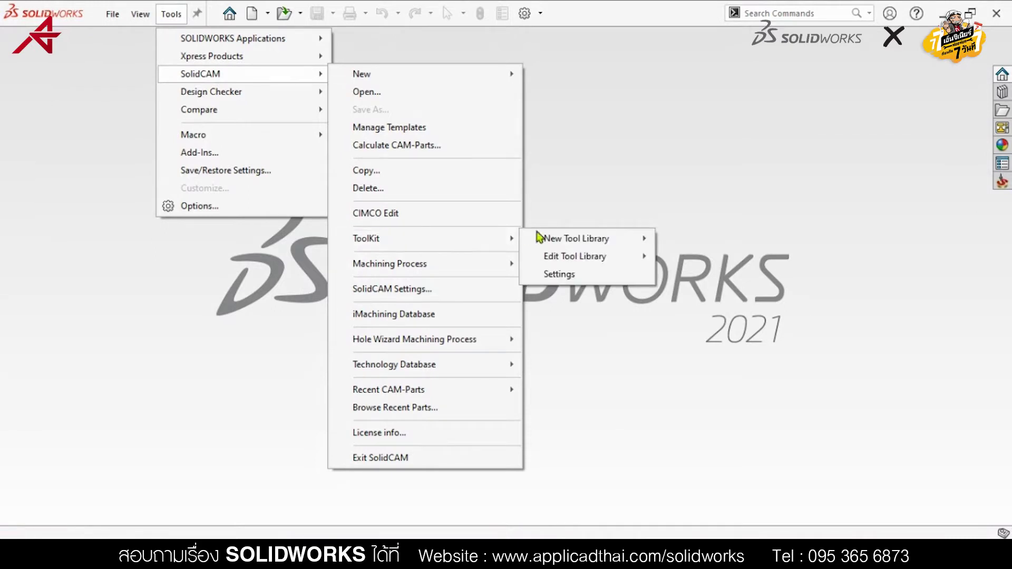
mouse_move(576, 239)
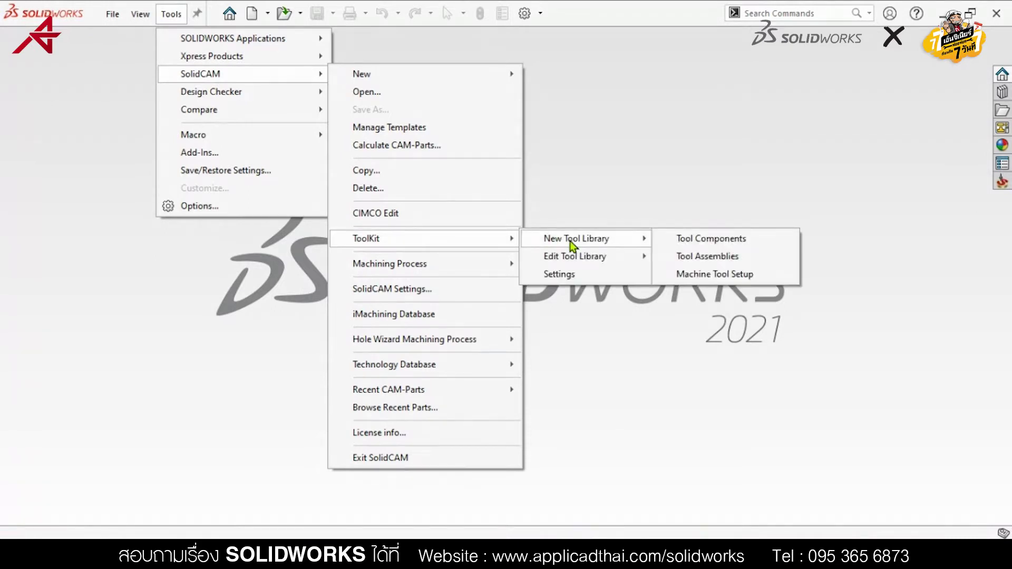
click(725, 242)
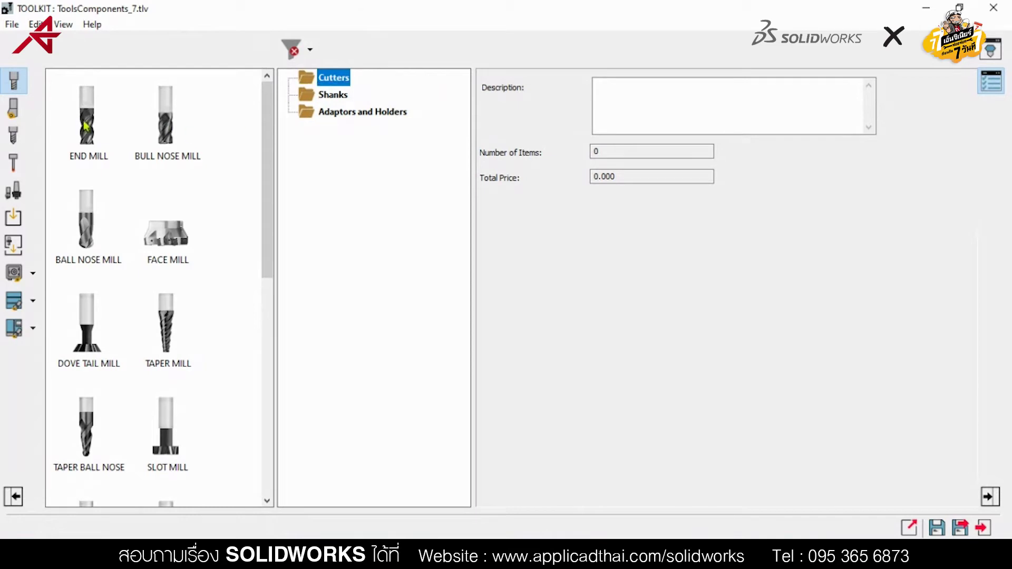
- Add an END MILL to Cutters with a 10 mm diameter
drag(88, 127, 359, 91)
drag(329, 84, 330, 86)
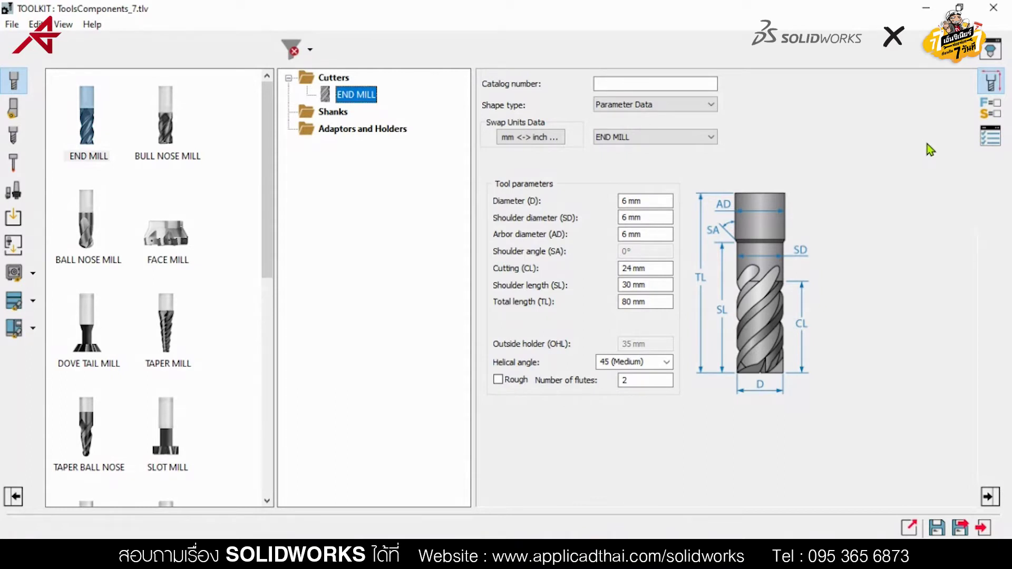
drag(662, 201, 598, 203)
text(1)
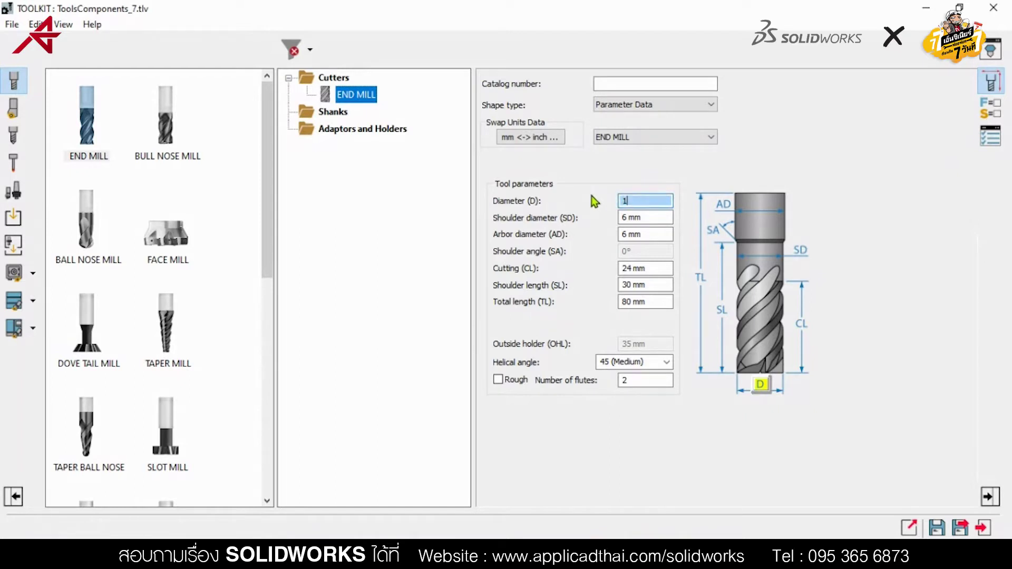
key(Tab)
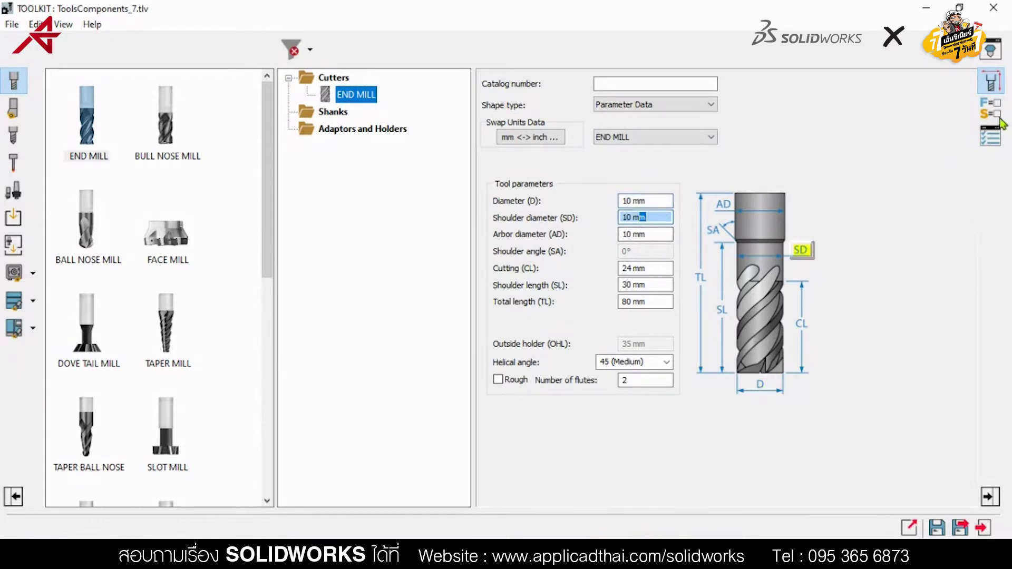
- Give it spin rate 2500, Feed XY 800 and Feed Z 200, then add a second END MILL
click(998, 117)
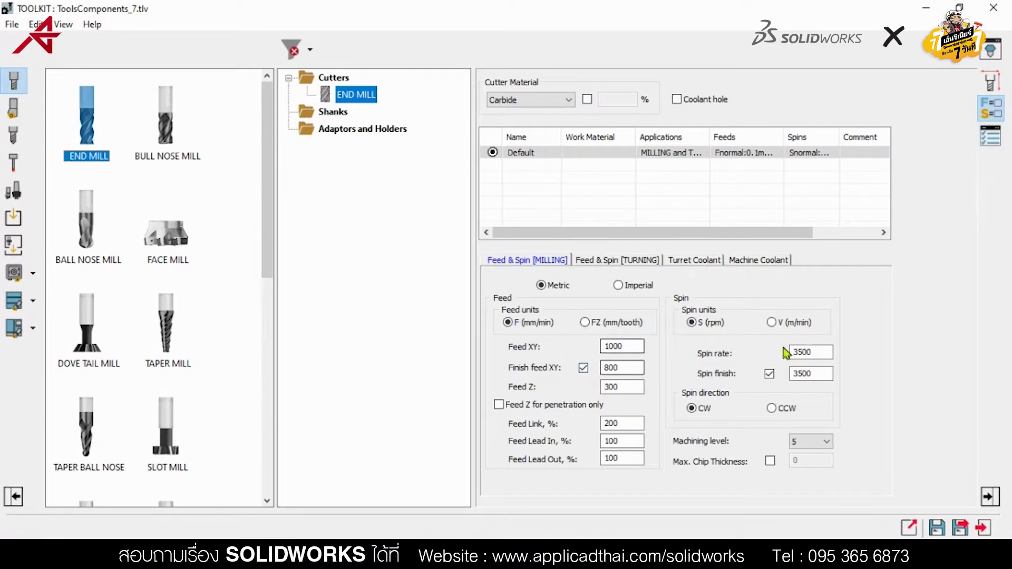
double_click(815, 352)
text(250)
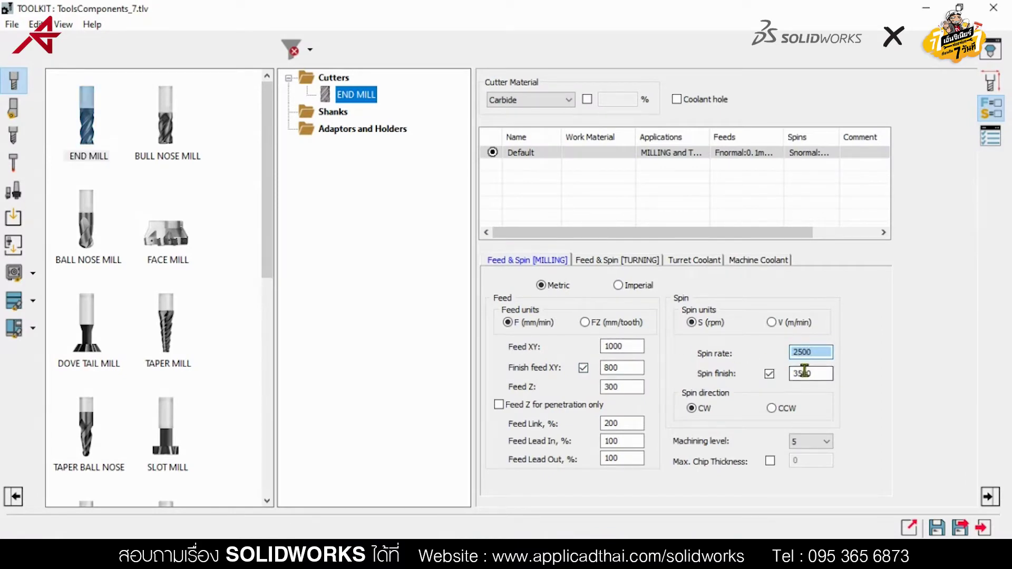
key(Tab)
text(2500)
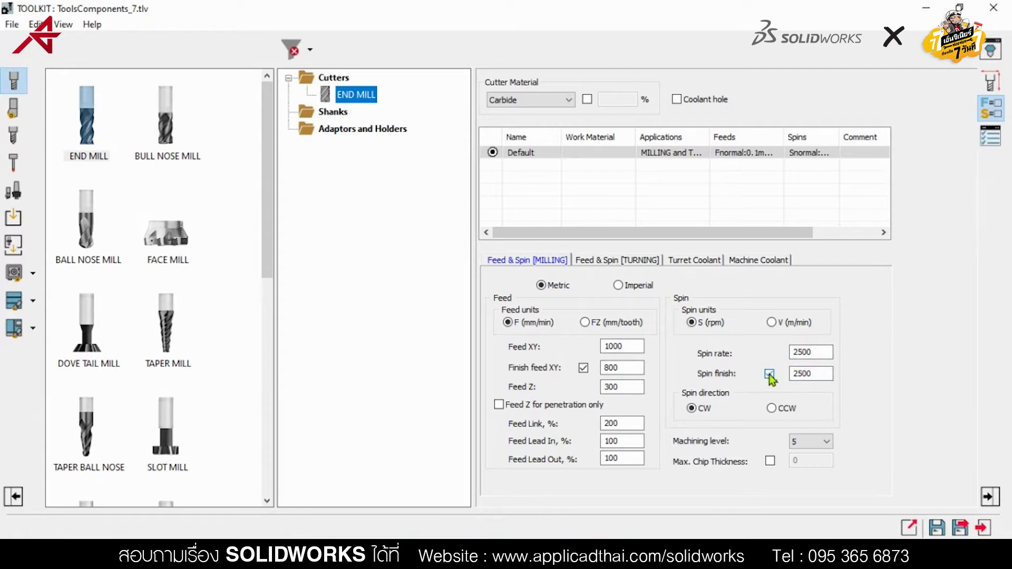
double_click(642, 351)
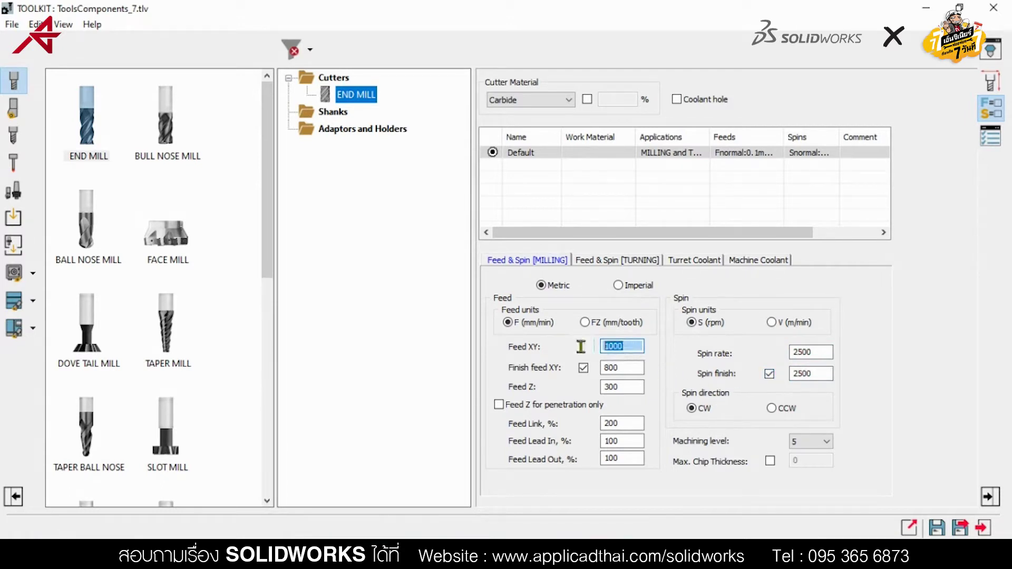
text(800)
key(Tab)
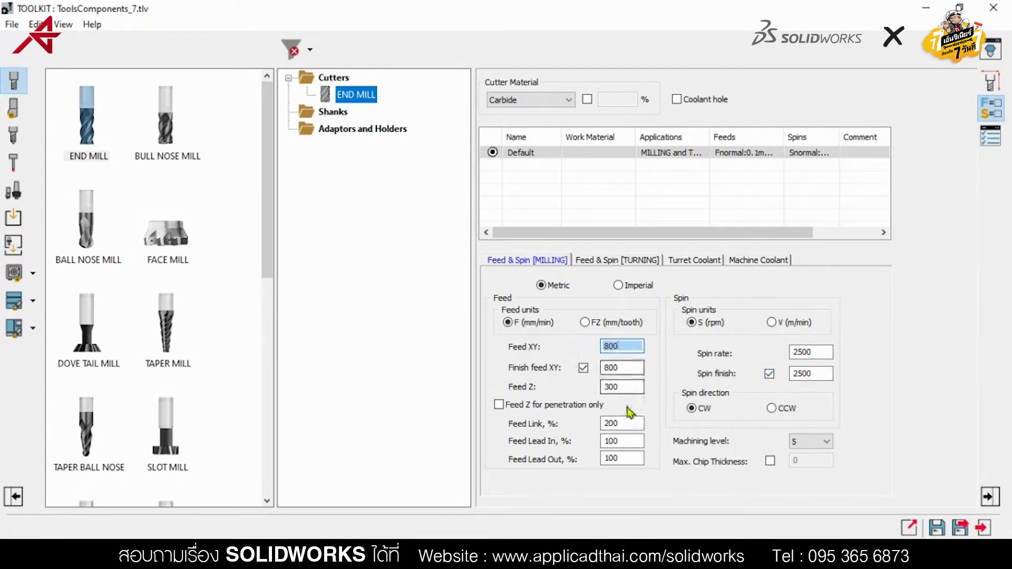
key(Tab)
text(200)
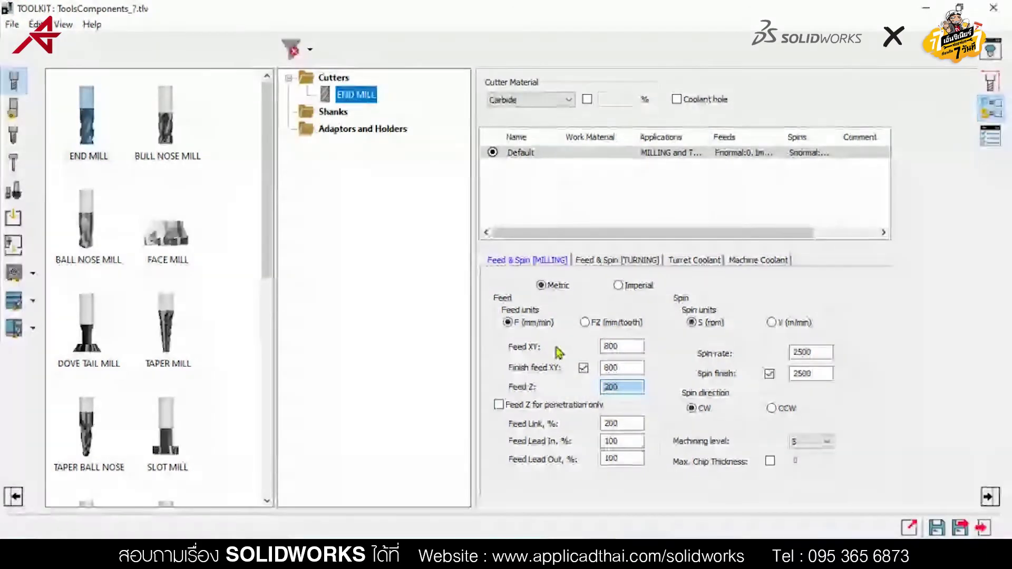
click(420, 278)
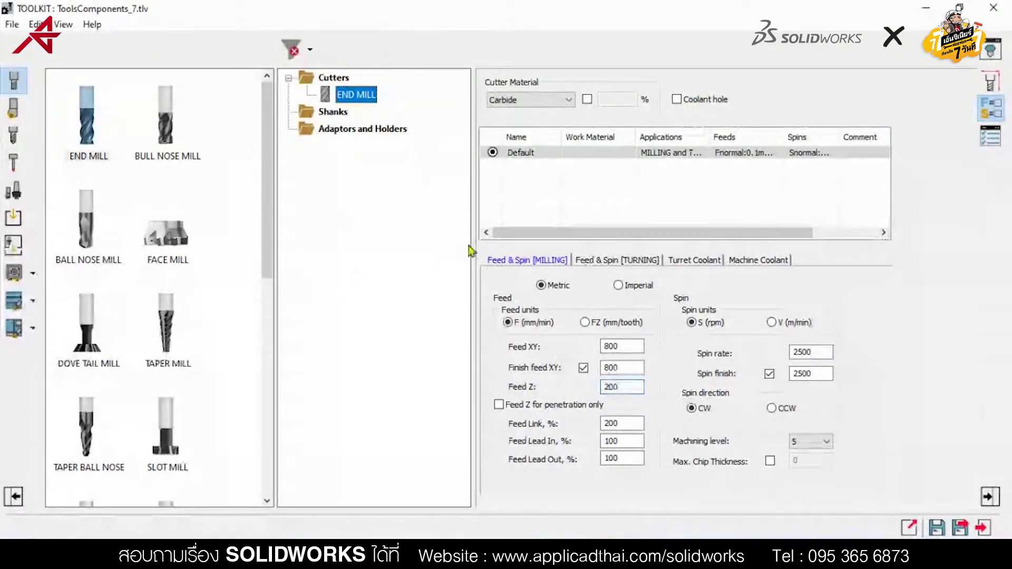
click(89, 122)
drag(89, 122, 359, 132)
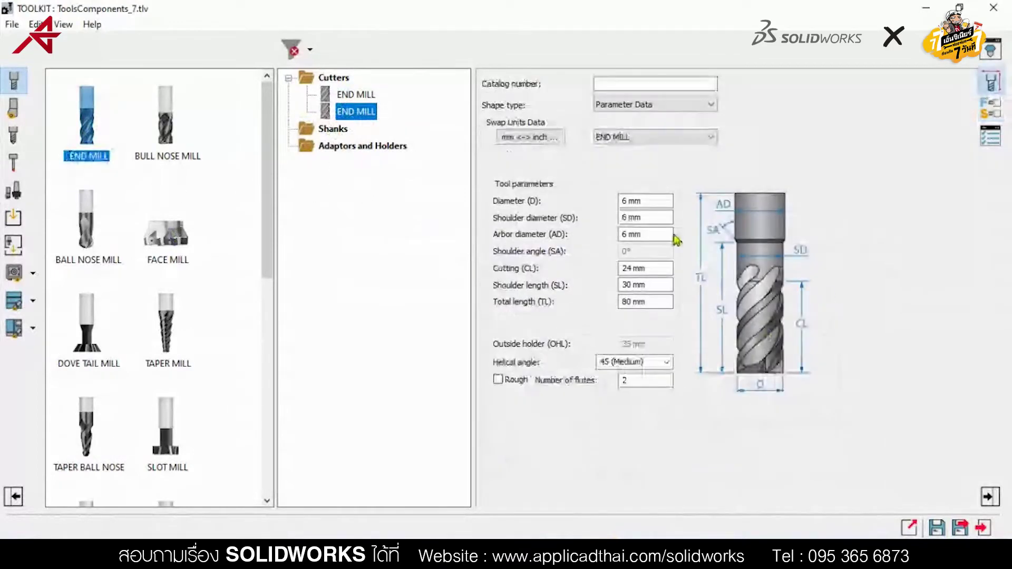
- Change the second end mill's diameter to 12 mm
click(653, 202)
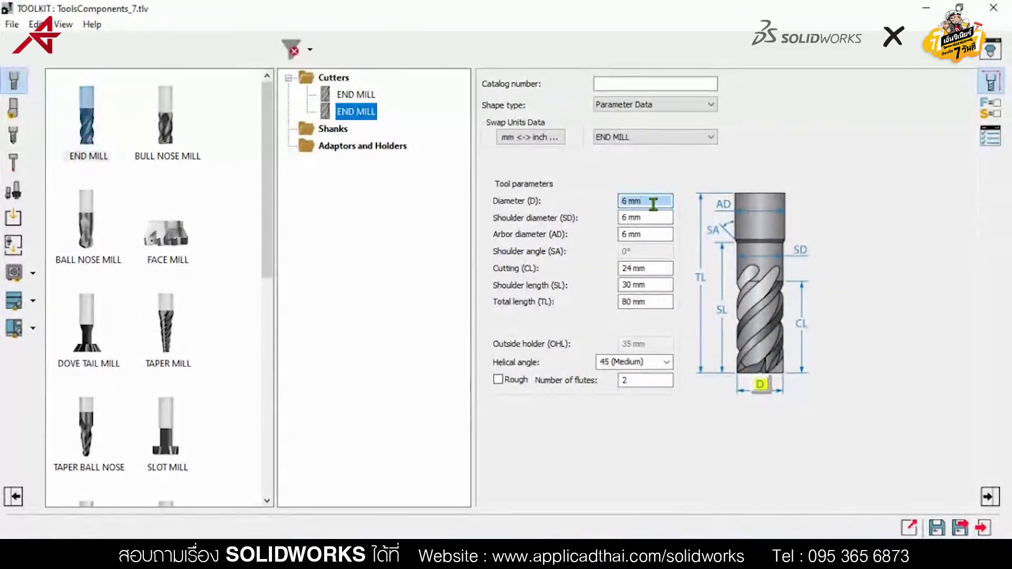
text(5)
key(Return)
text(12)
click(663, 216)
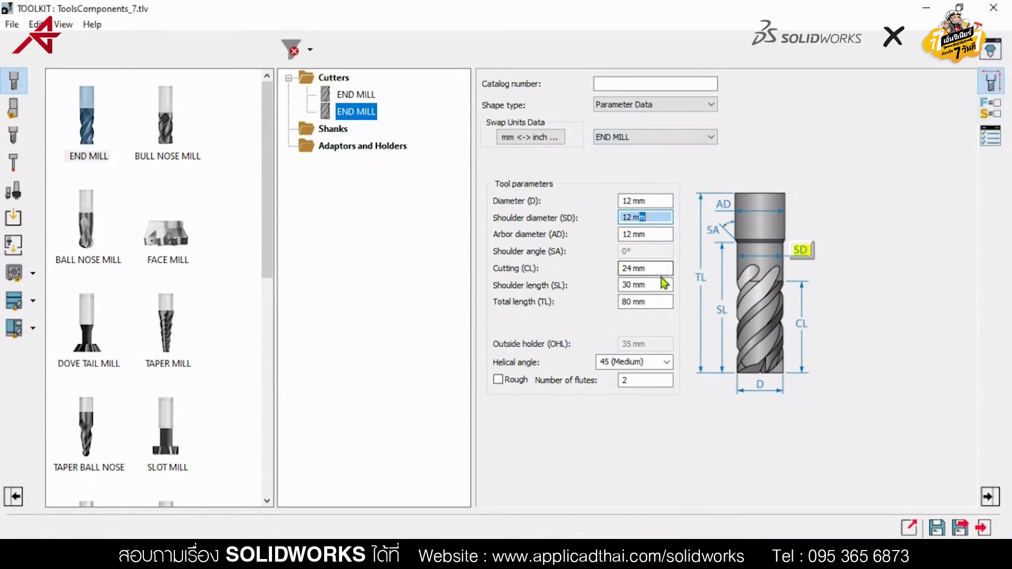
- Set its spin rate to 2500, Feed XY to 800 and Feed Z to 200
click(997, 108)
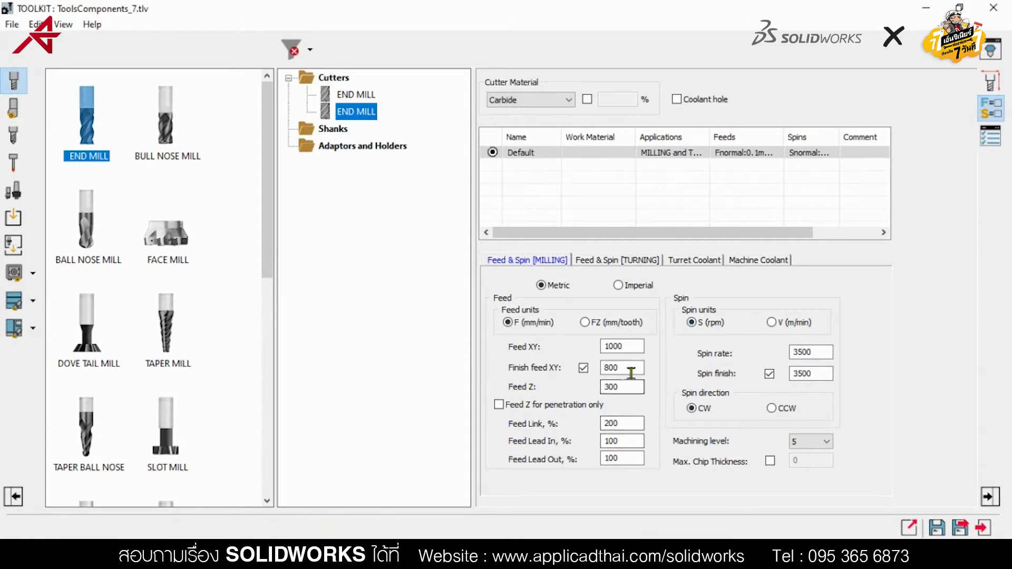
double_click(826, 352)
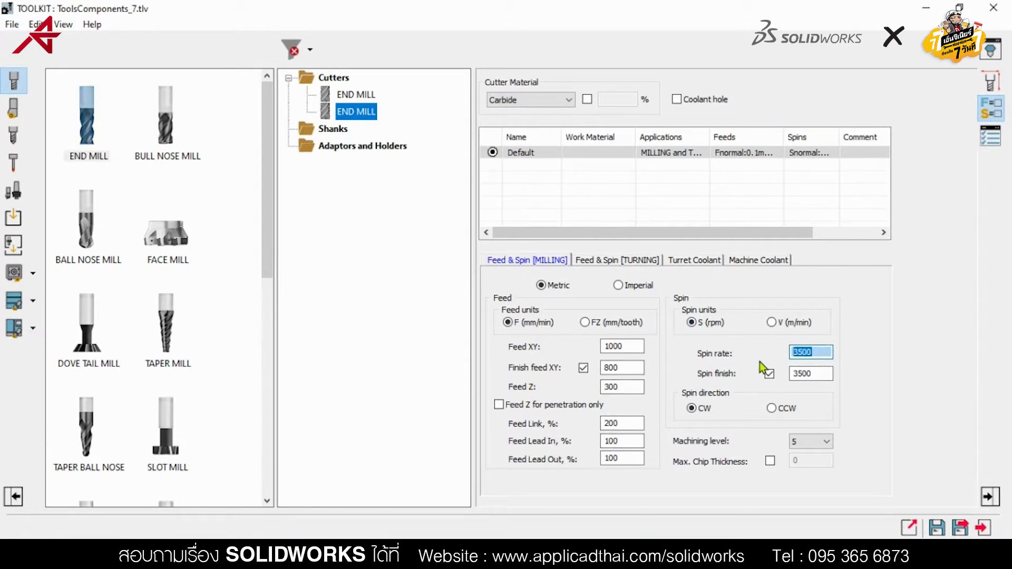
text(25)
click(770, 373)
text(00)
click(769, 373)
click(770, 375)
double_click(638, 346)
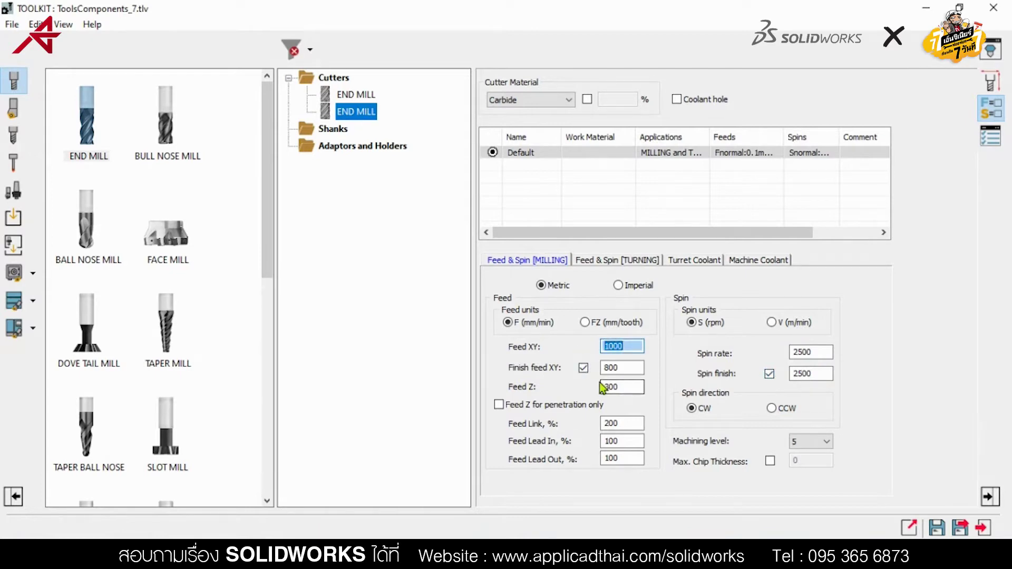
text(8000)
double_click(621, 387)
text(2)
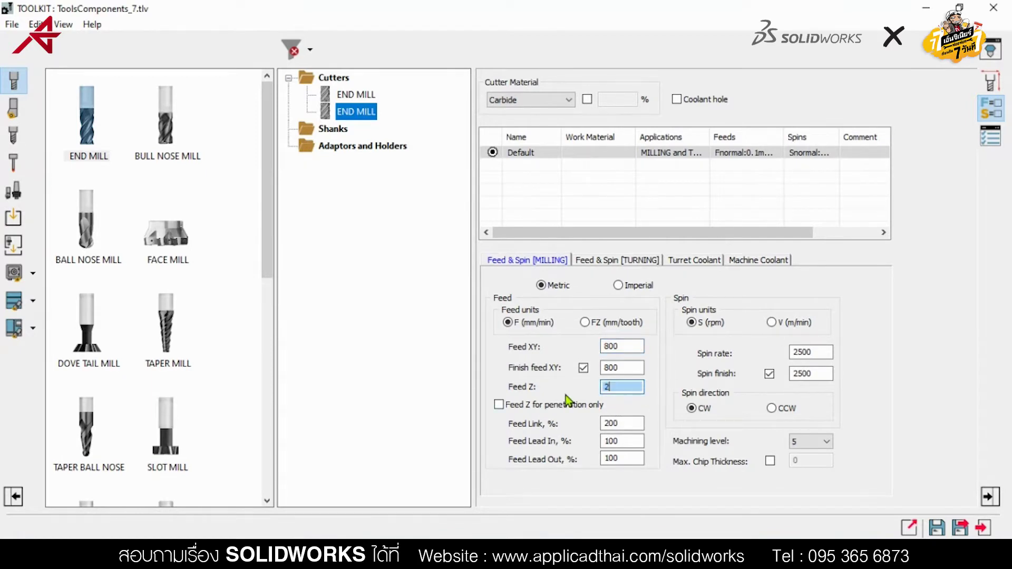
click(401, 252)
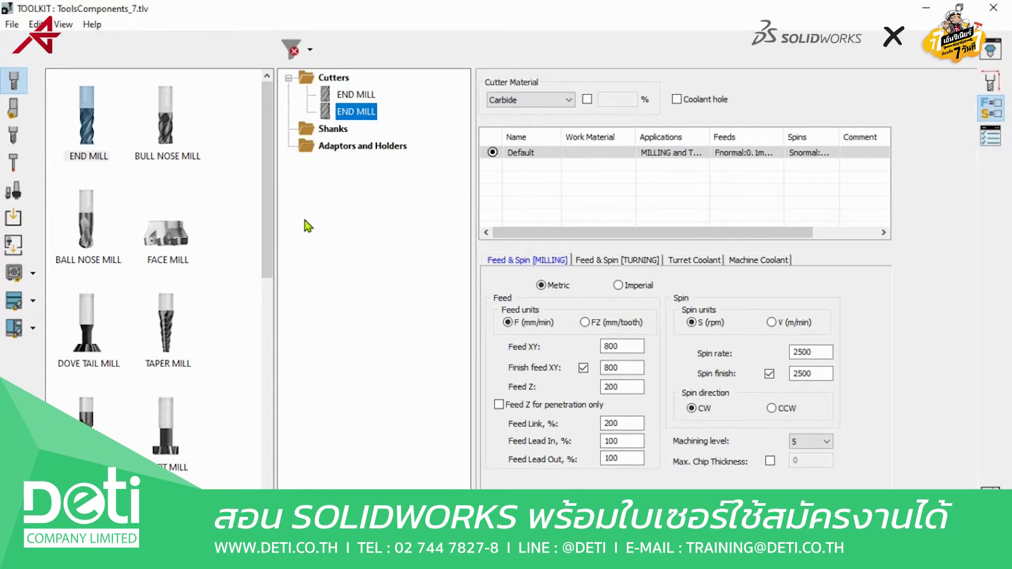
click(346, 148)
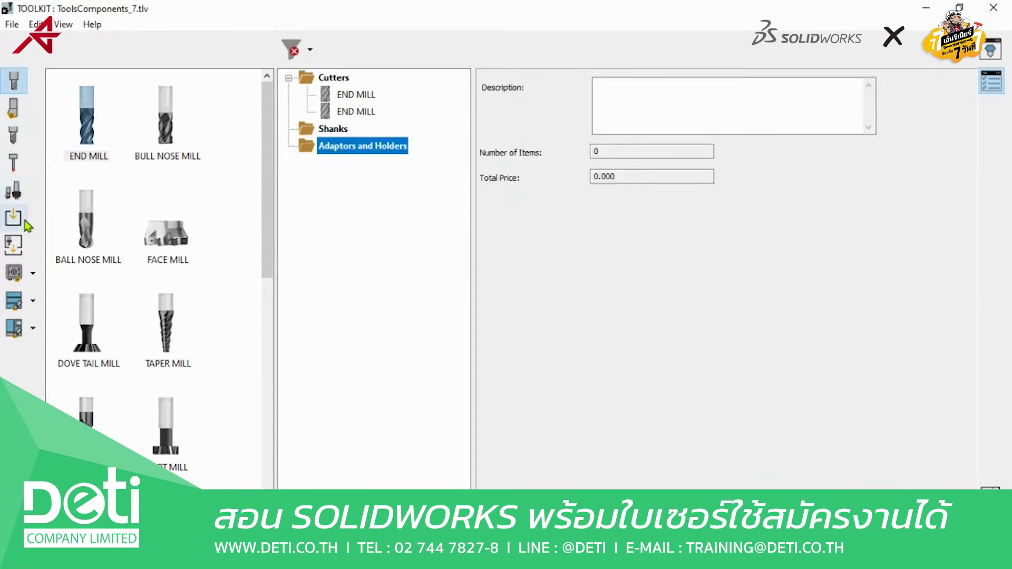
- Import the SolidCAMComponentsLib library and expand its Adaptors folder
click(15, 192)
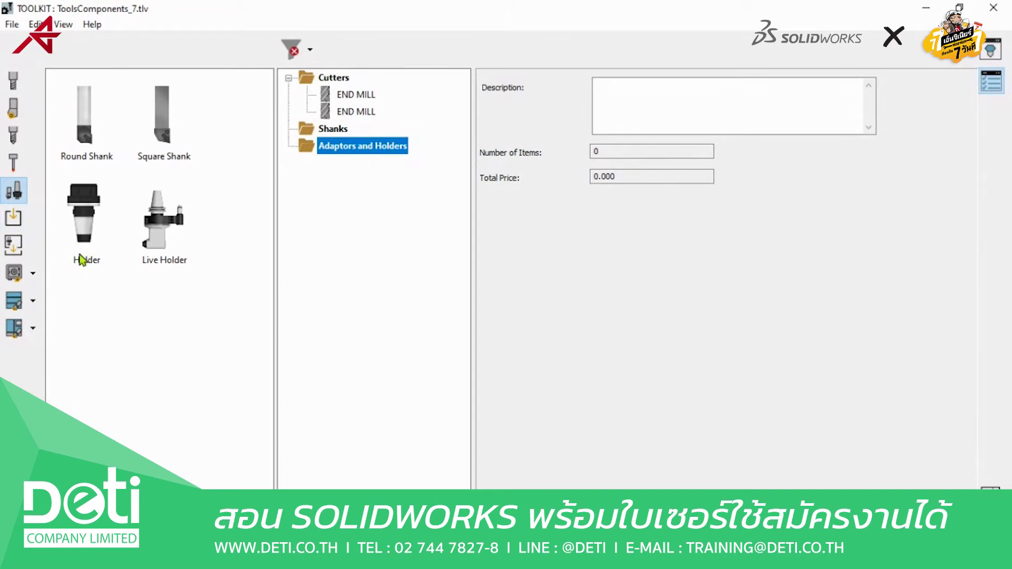
click(35, 274)
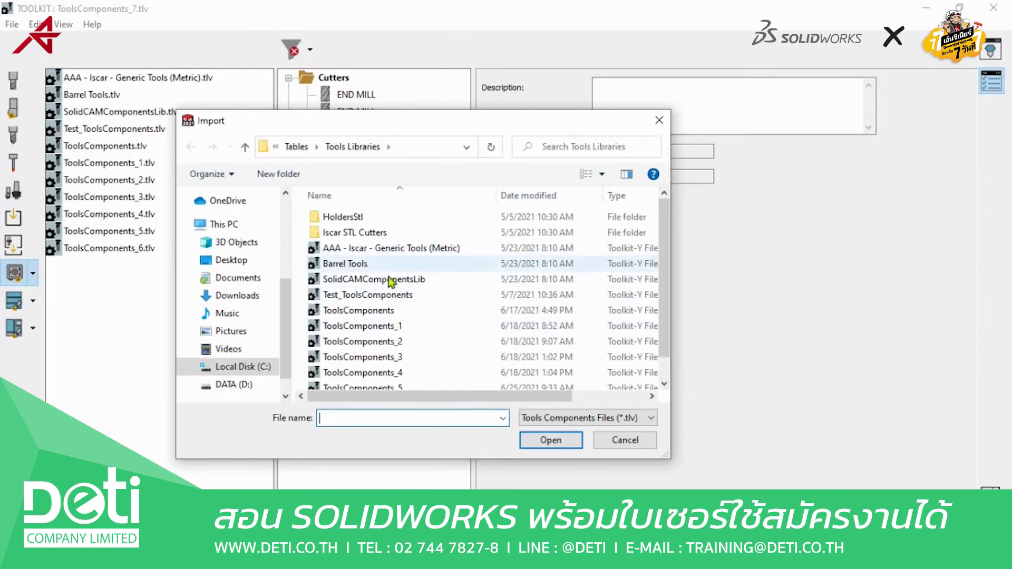
click(391, 281)
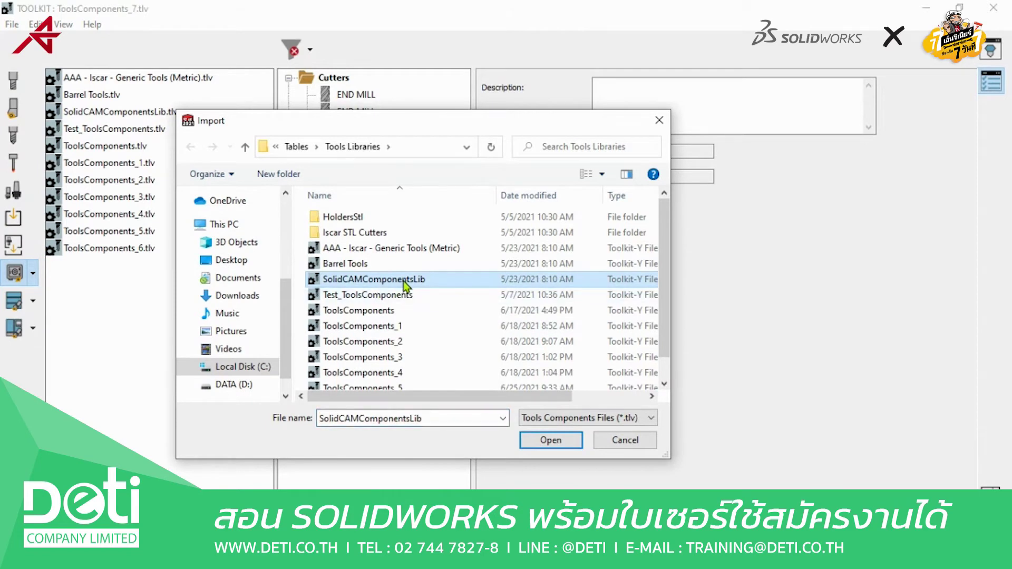
double_click(405, 282)
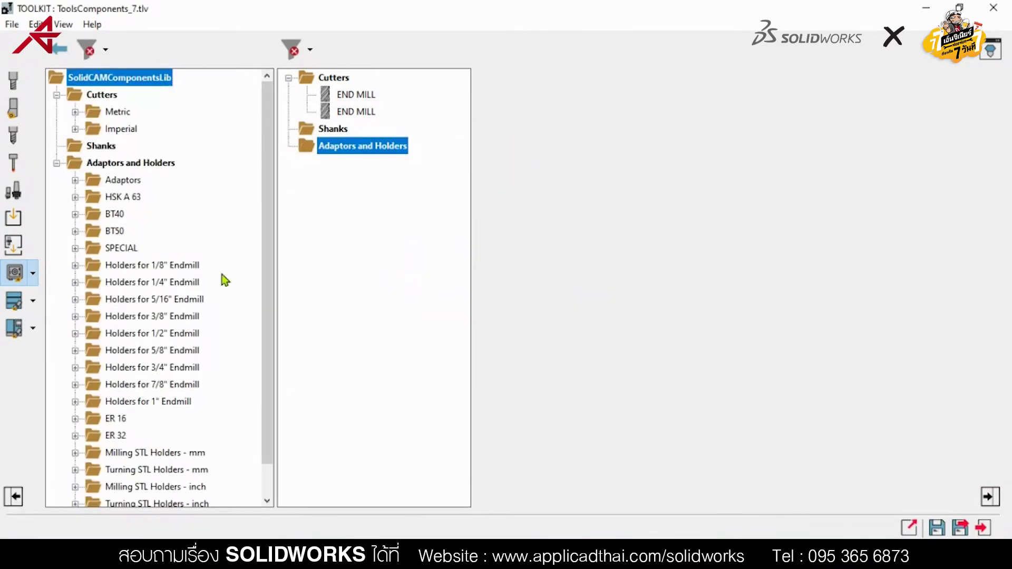
click(75, 180)
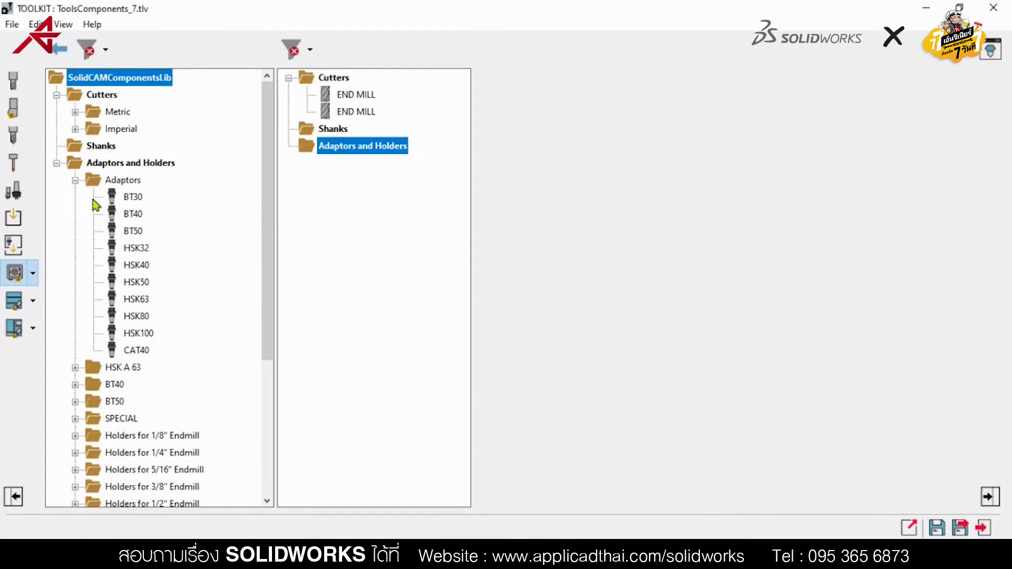
- Add the BT40 and BT50 adaptors and the BT40 ER 32x60 holder to Adaptors and Holders
drag(134, 218, 372, 157)
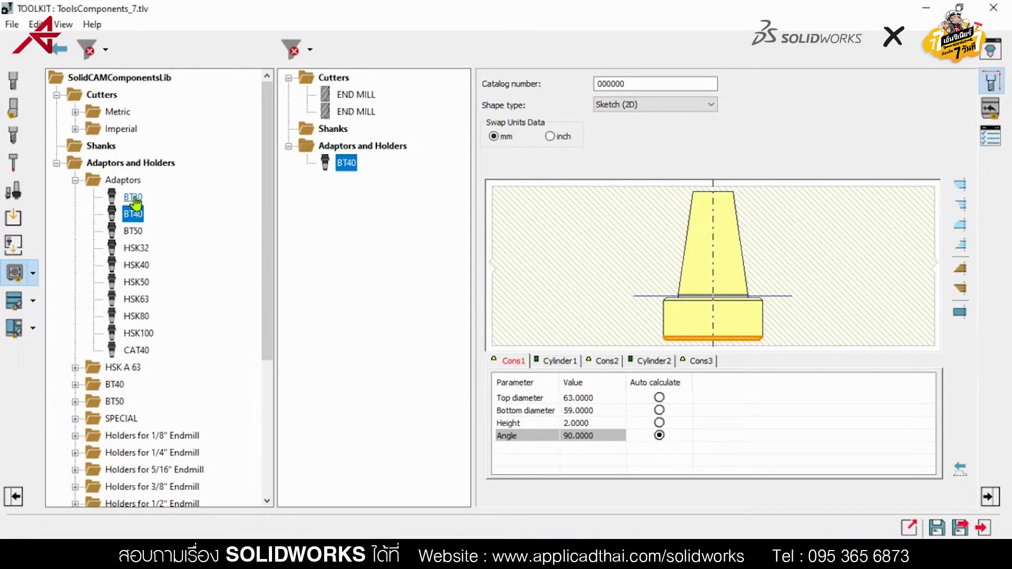
click(133, 231)
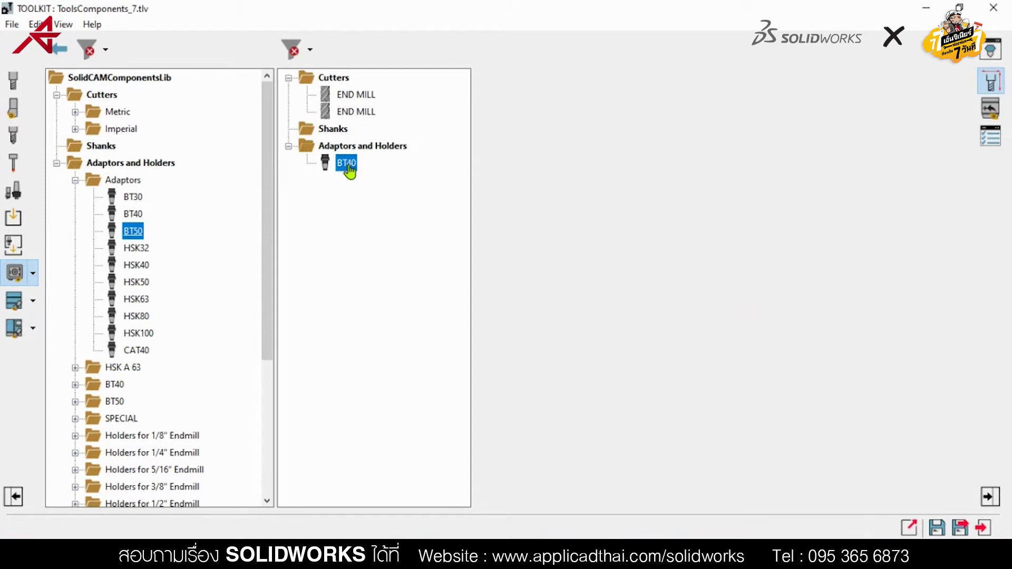
drag(348, 168, 347, 170)
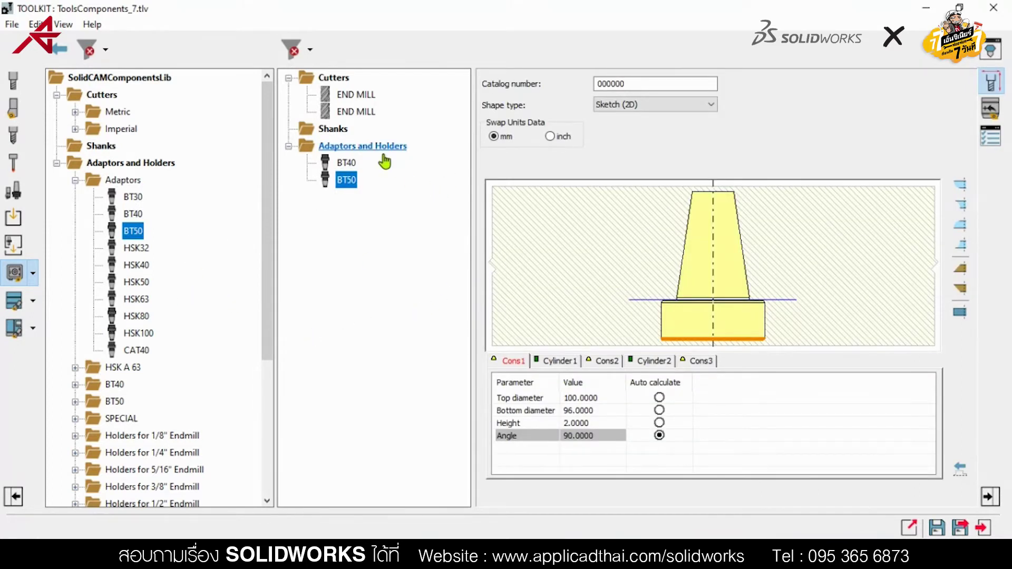
click(76, 384)
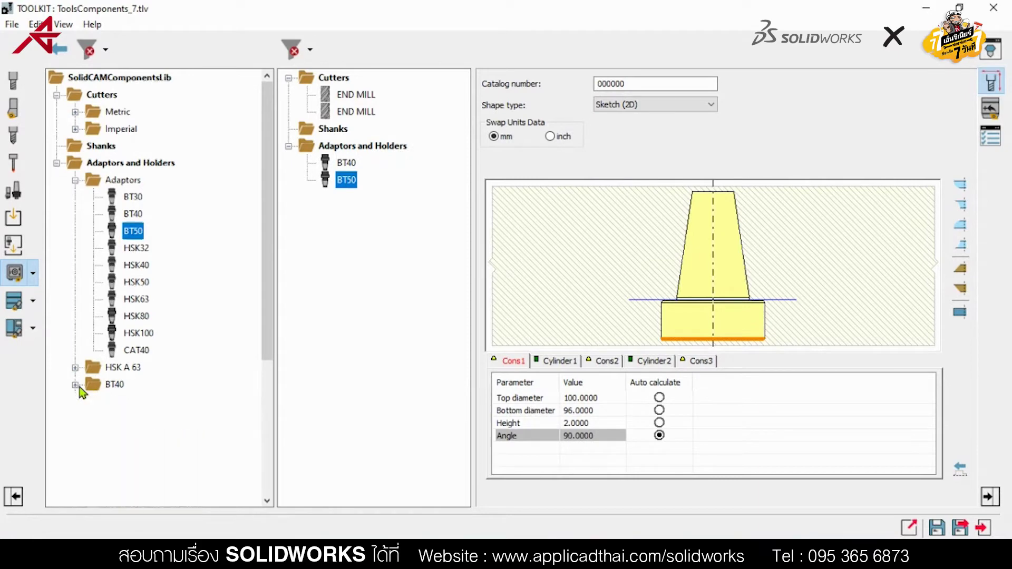
drag(152, 163, 343, 197)
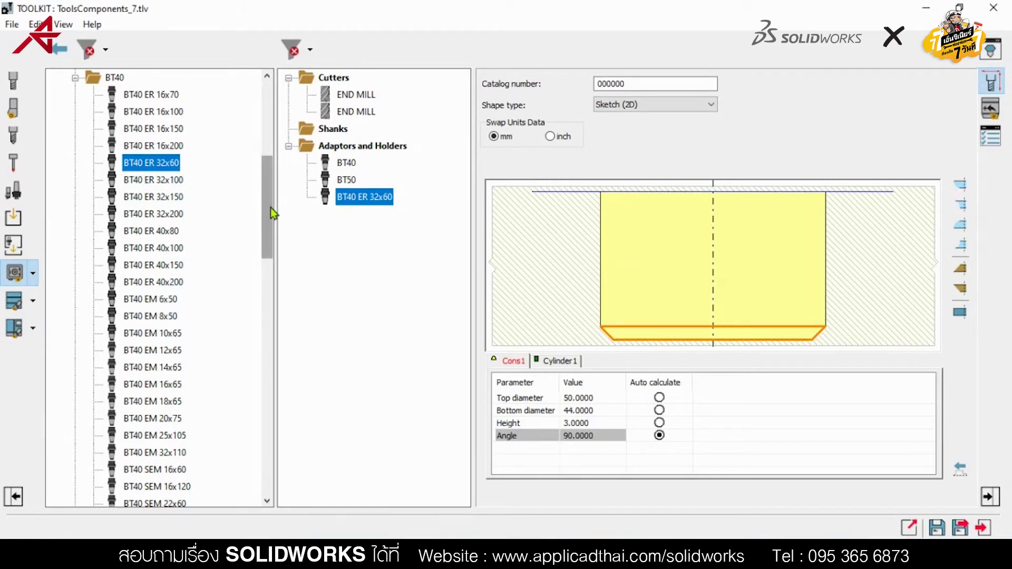
scroll(267, 211, down, 3)
scroll(267, 253, down, 1)
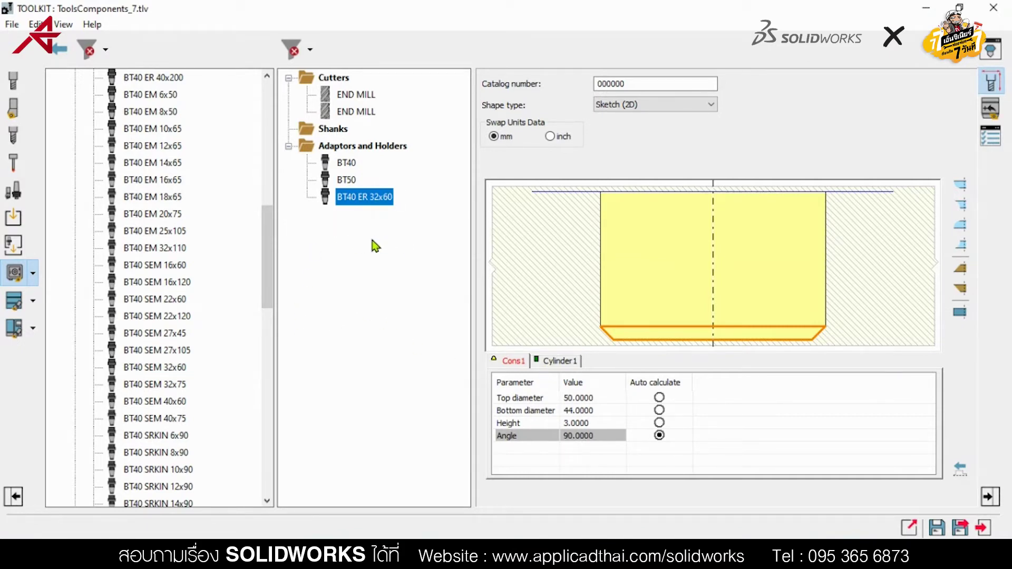
click(11, 25)
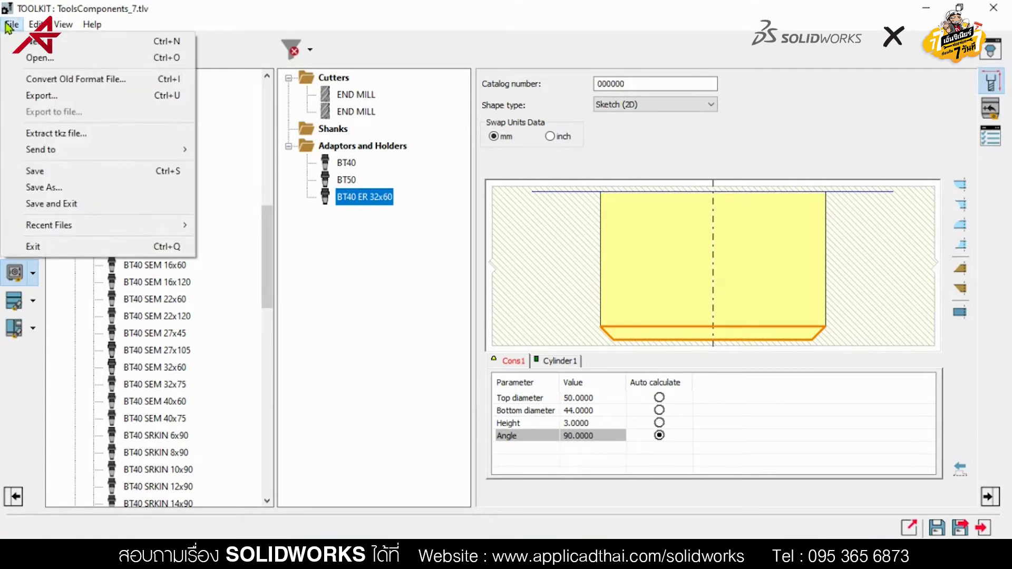
- Save the library as Tool Test1.tlv and close the ToolKit
click(86, 189)
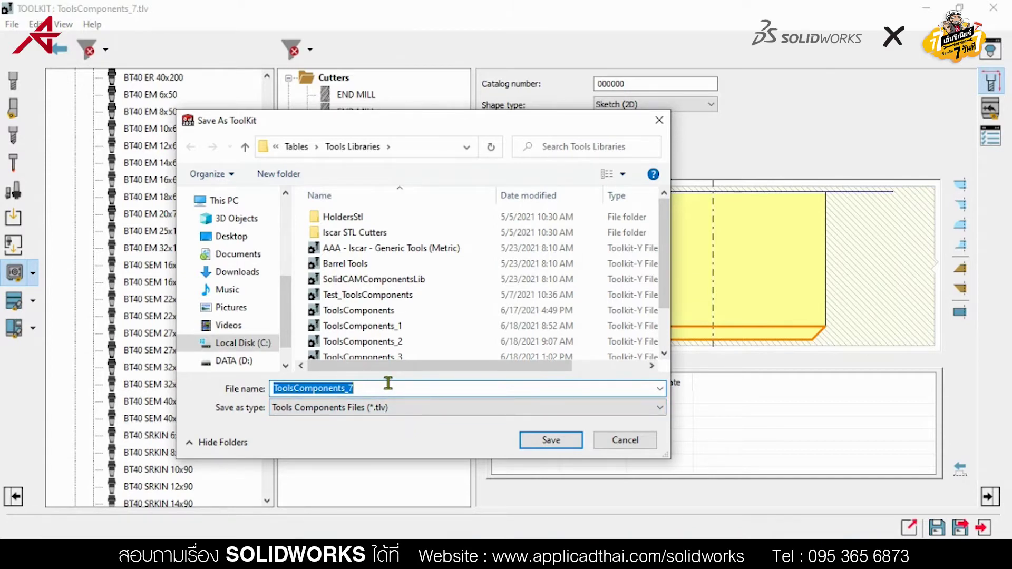
text(T)
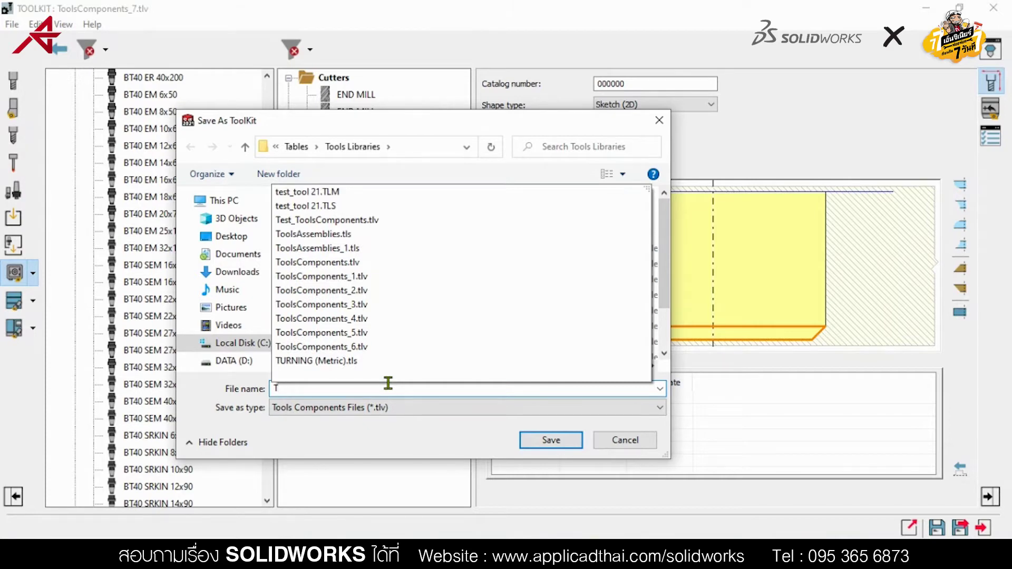
text(oll)
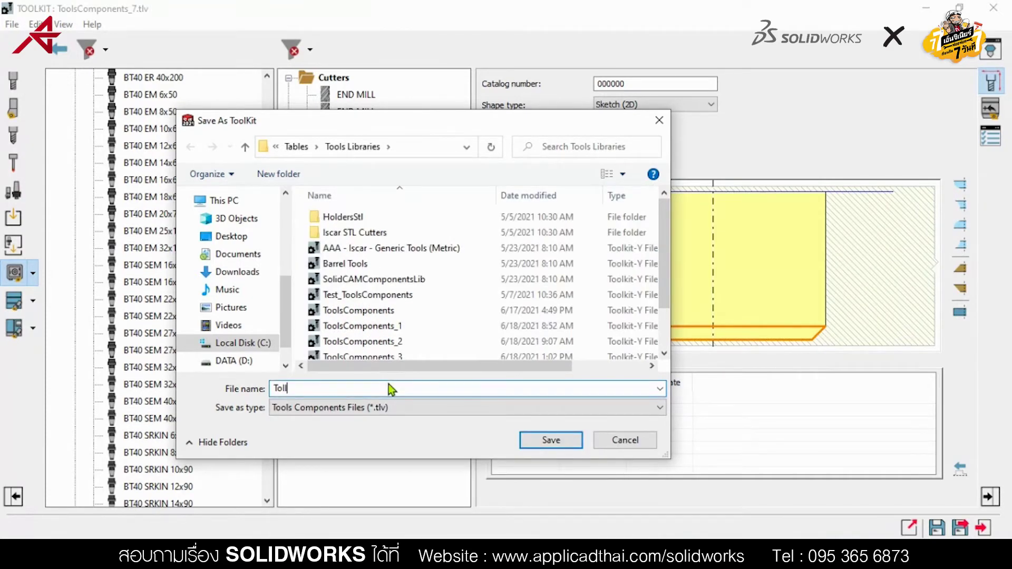
key(BackSpace)
key(BackSpace)
text(l)
click(388, 384)
text(est)
text(1)
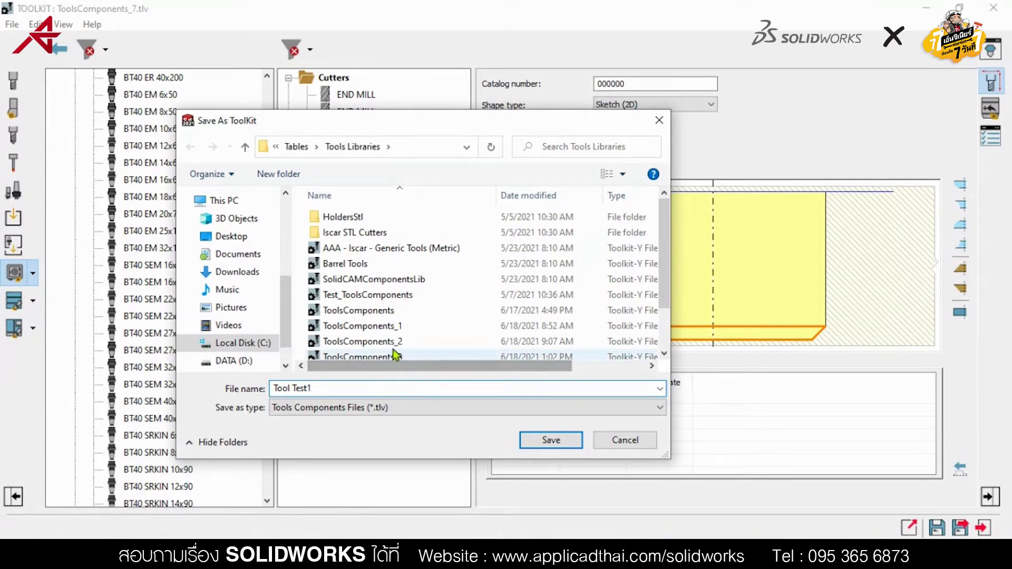
click(551, 443)
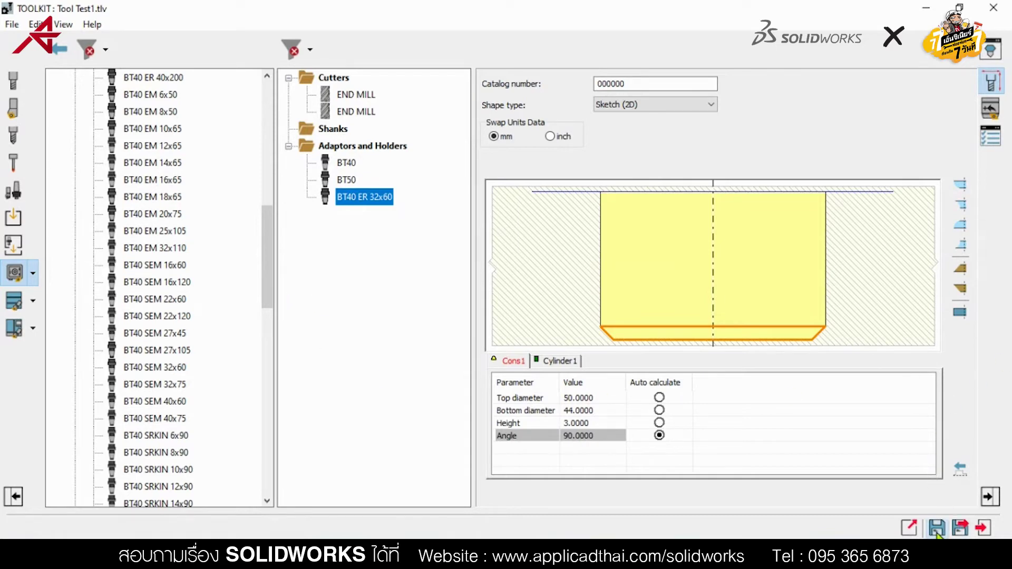
click(983, 527)
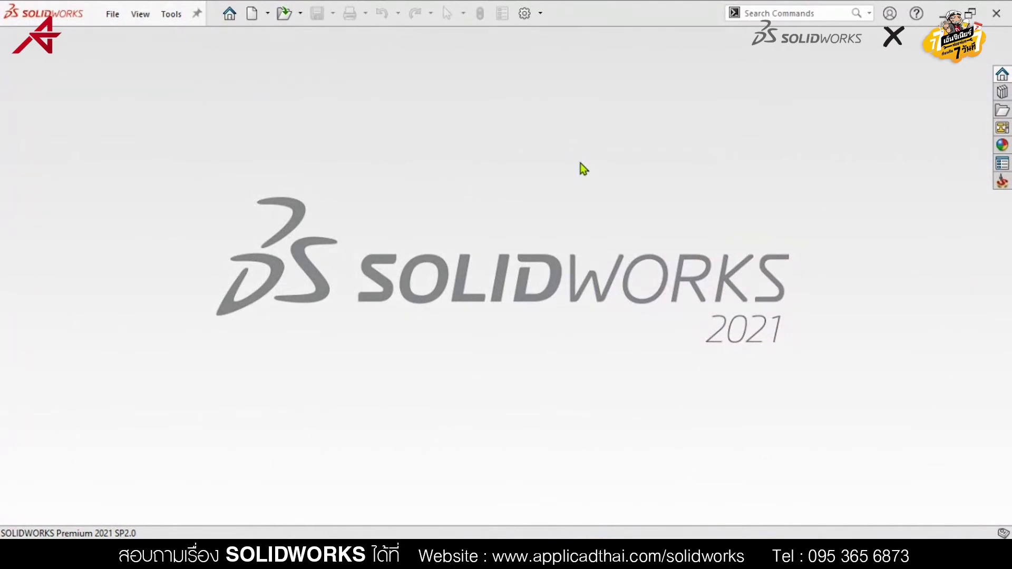
- Open the EXERCISE1-2 CAM part from Recent CAM-Parts
click(1002, 182)
click(846, 354)
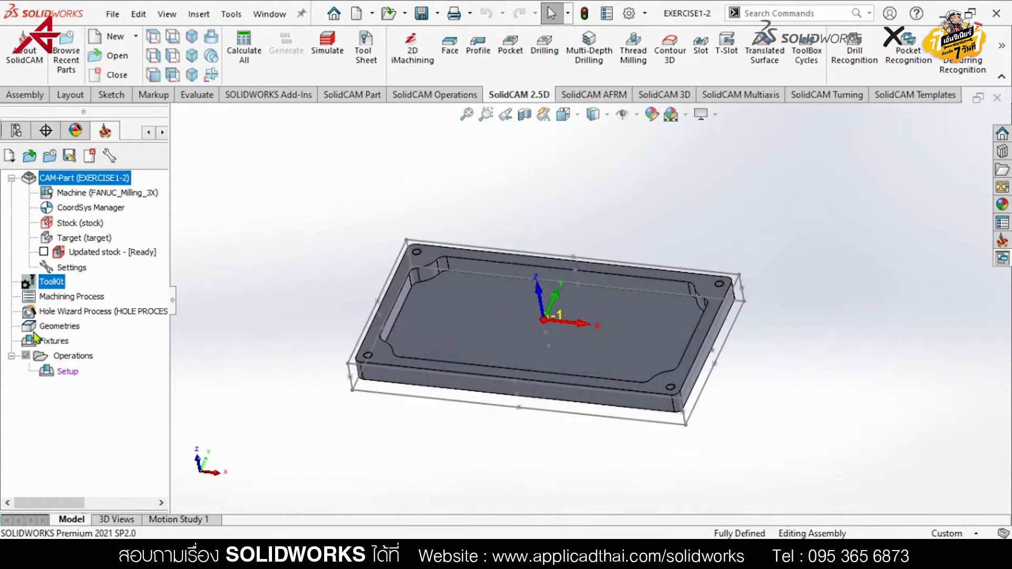
- Open the ToolKit for EXERCISE1-2 and import the Tool Test1 library
double_click(53, 285)
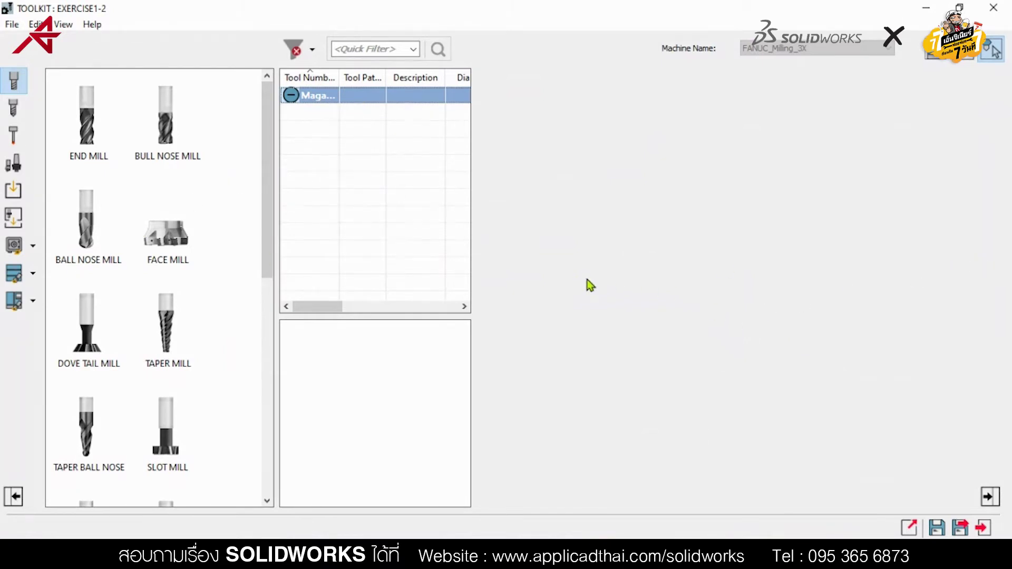
click(34, 247)
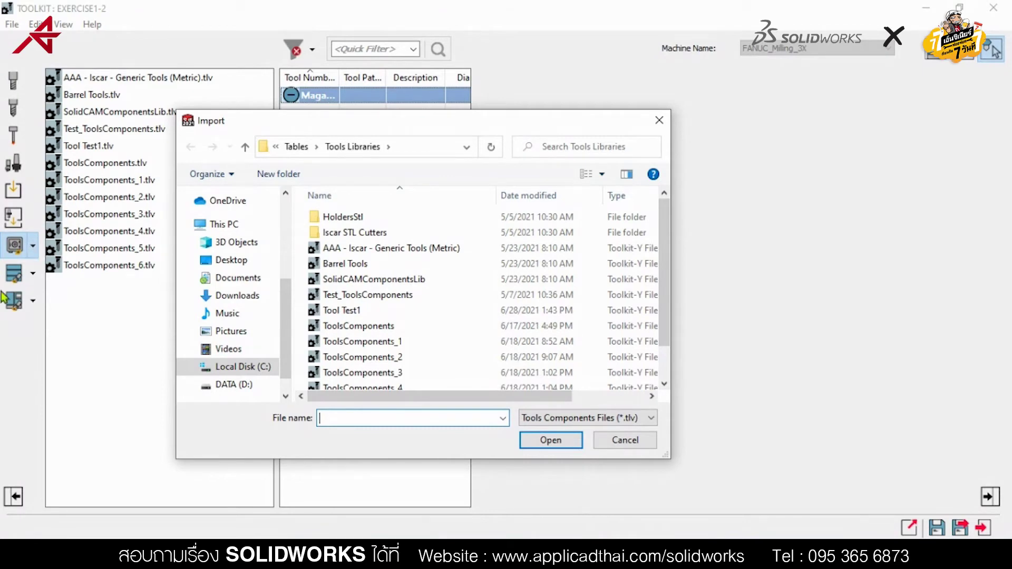
click(347, 312)
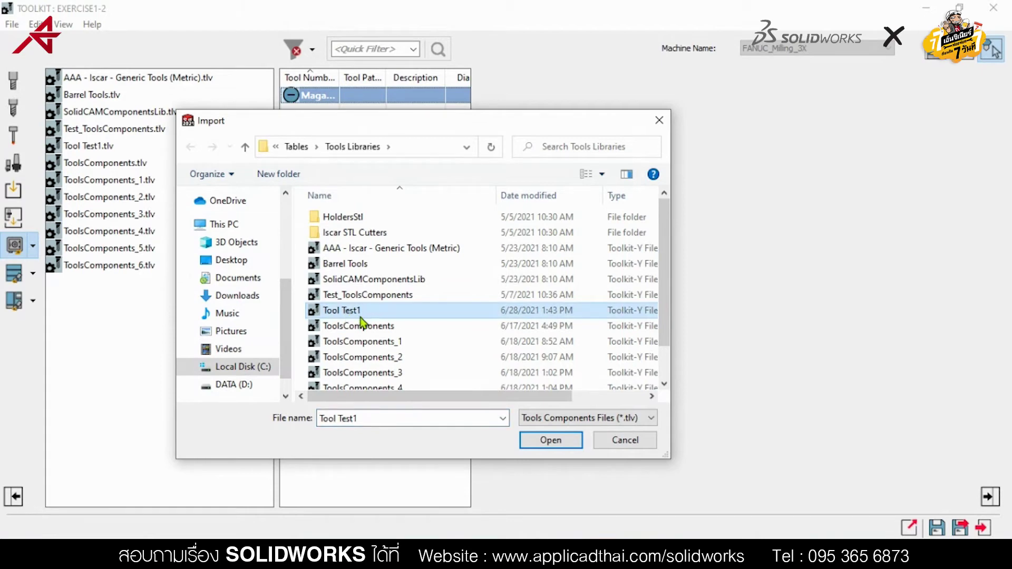
click(361, 317)
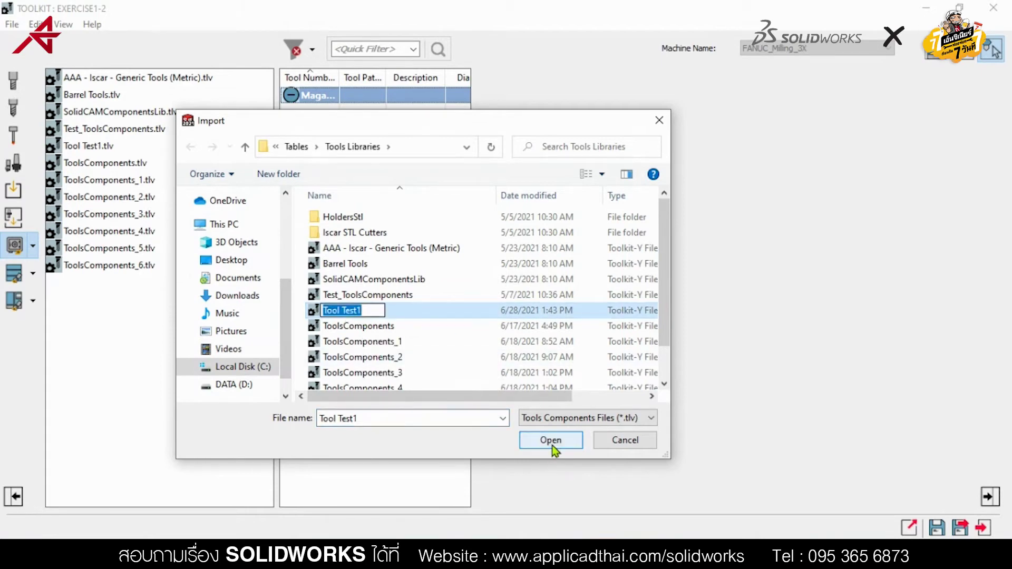
click(439, 317)
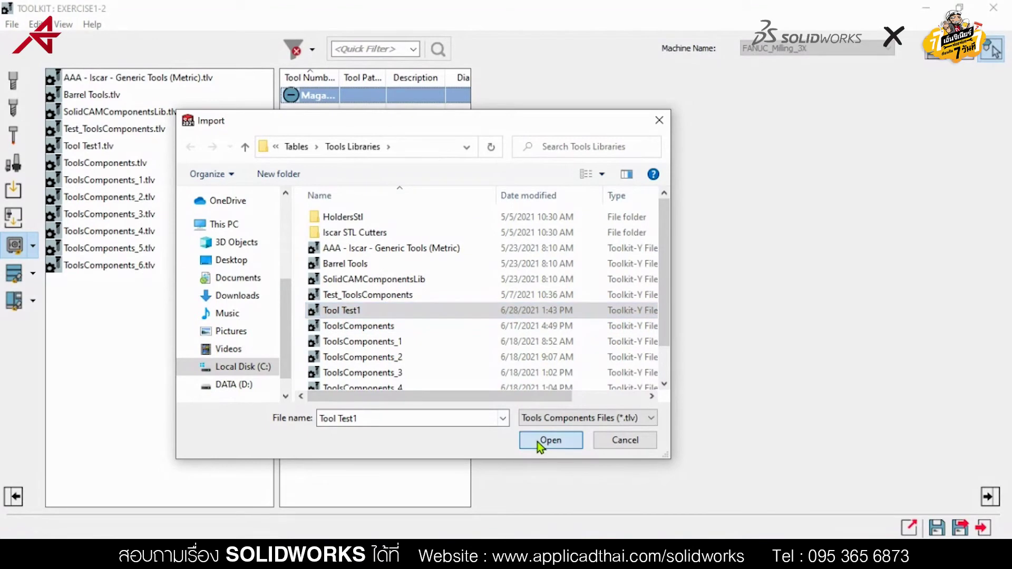
click(539, 442)
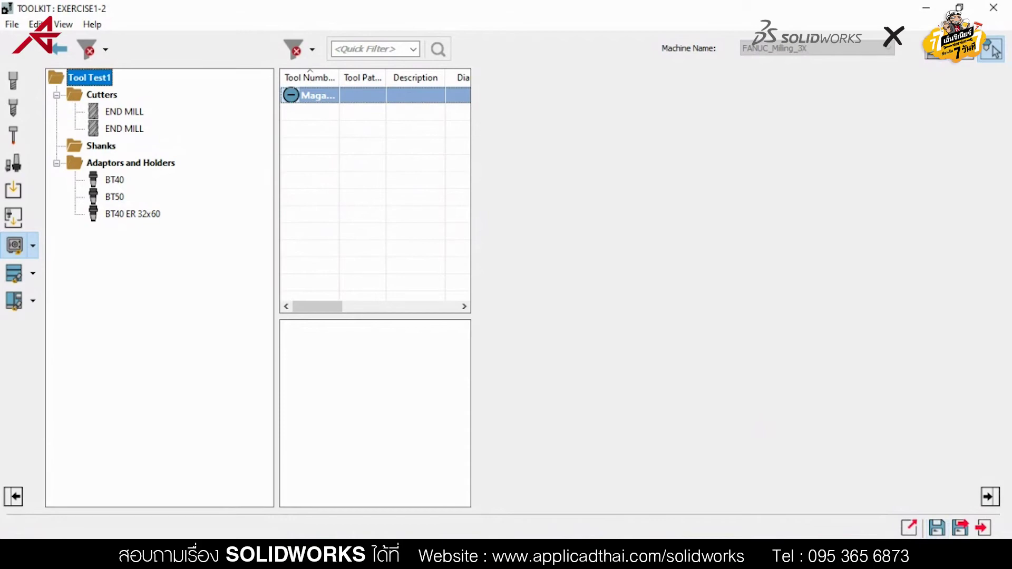
- Start a Profile operation with new 'contour' geometry from the plate's outer edge chain
click(990, 531)
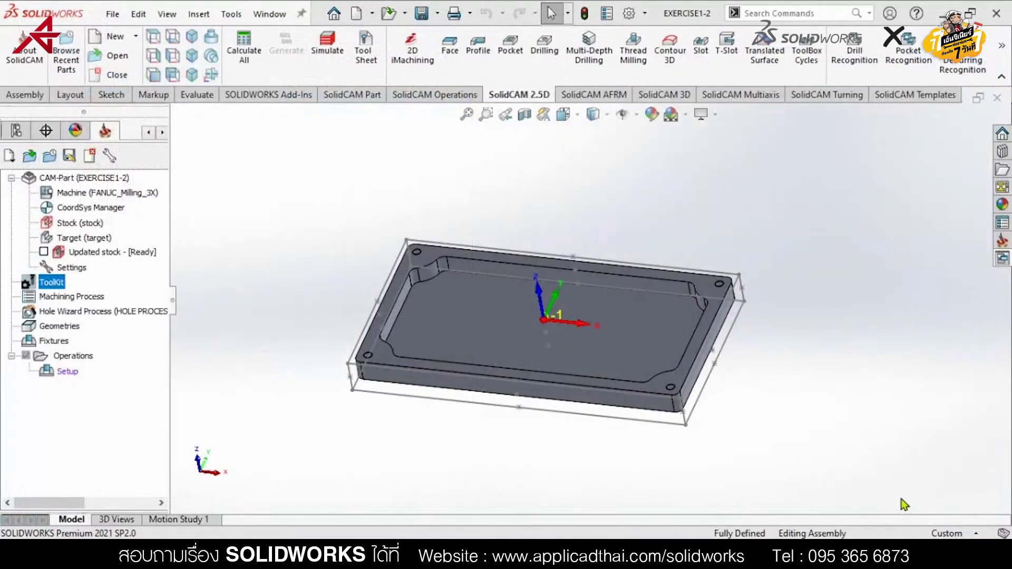
middle_drag(388, 405, 482, 305)
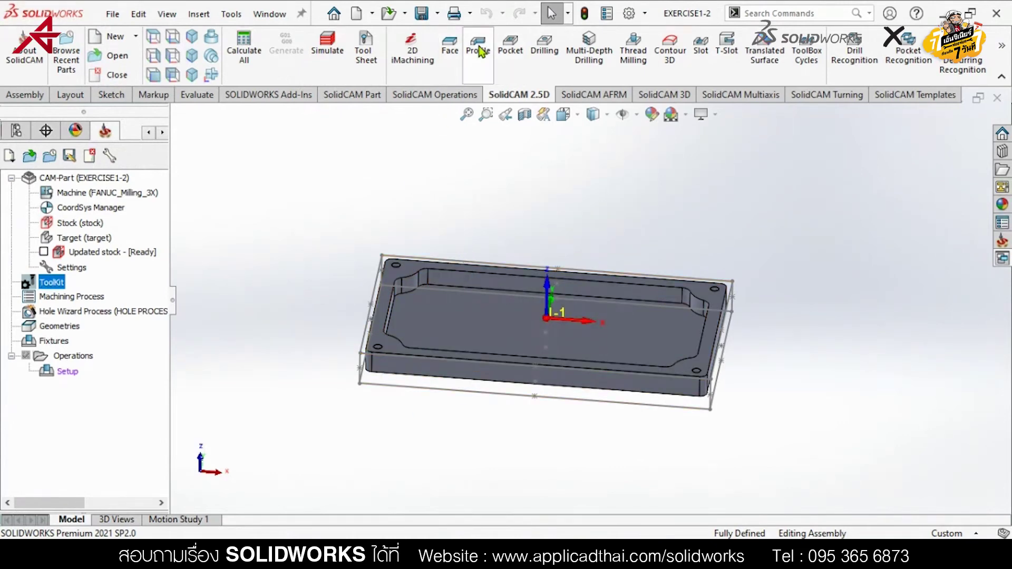
click(468, 78)
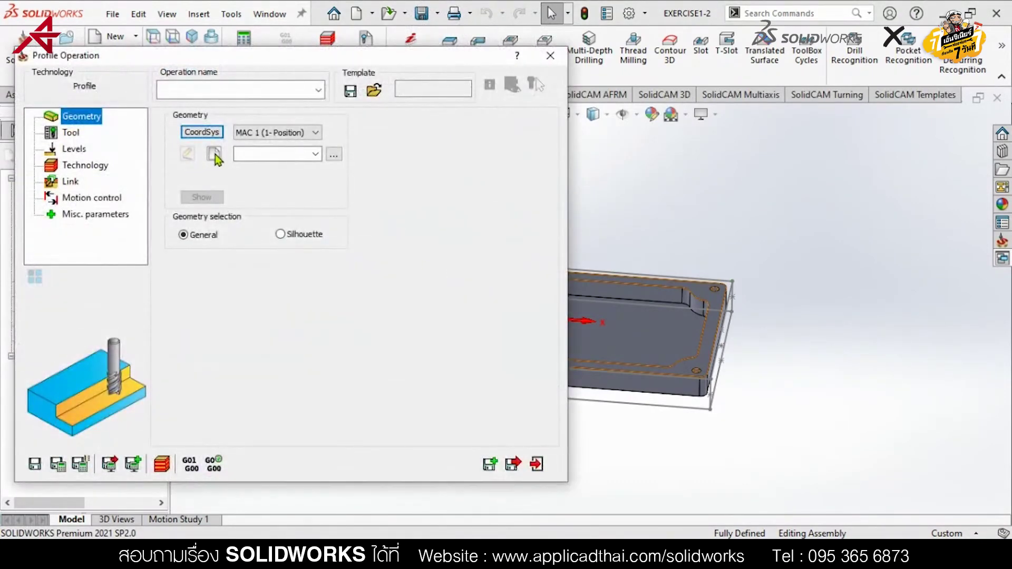
click(214, 153)
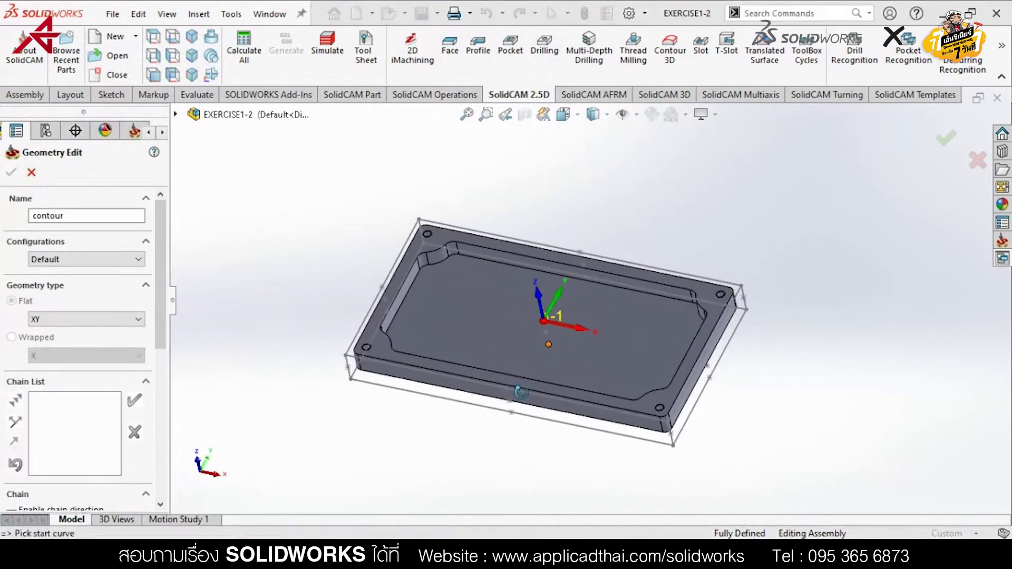
click(612, 401)
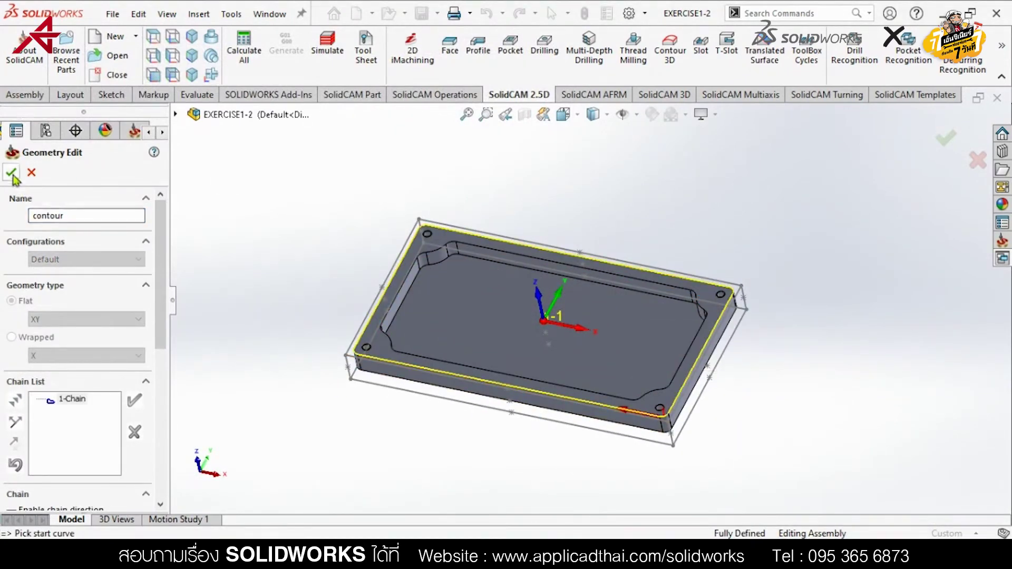
click(11, 172)
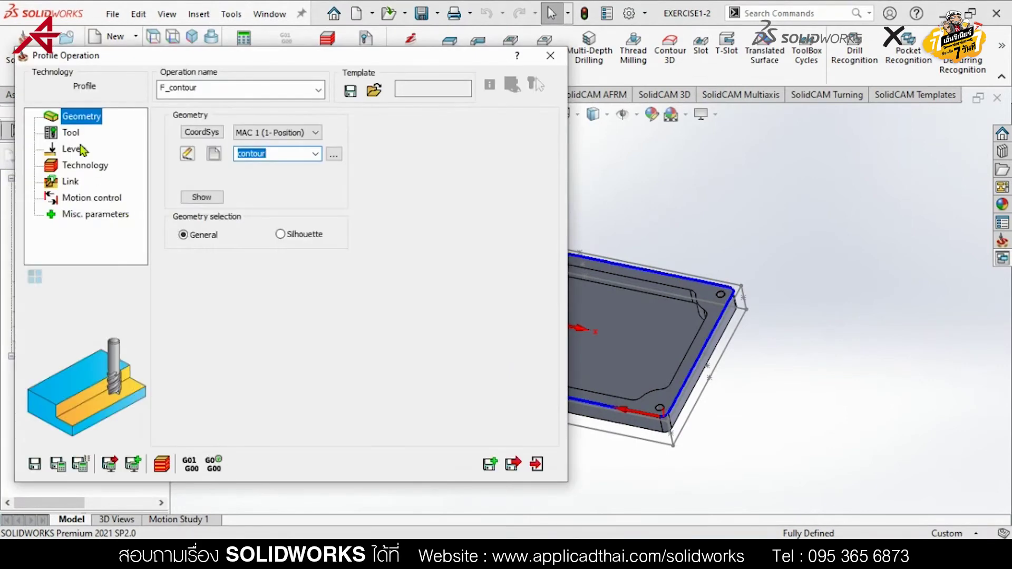
- From the operation's Tool page, import Tool Test1 into ToolKit as a tool assembly library
click(72, 135)
click(254, 388)
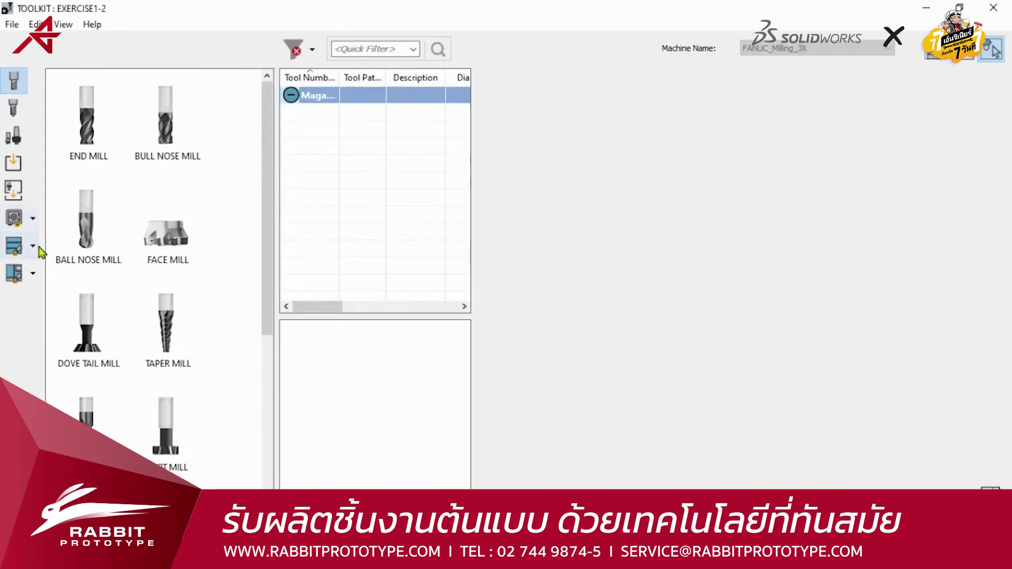
click(37, 246)
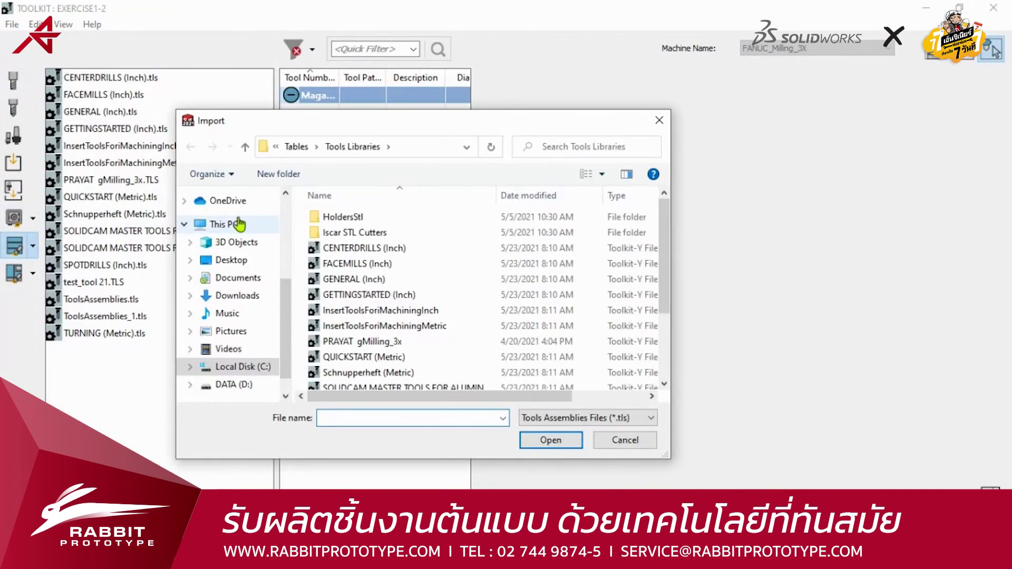
scroll(396, 304, down, 3)
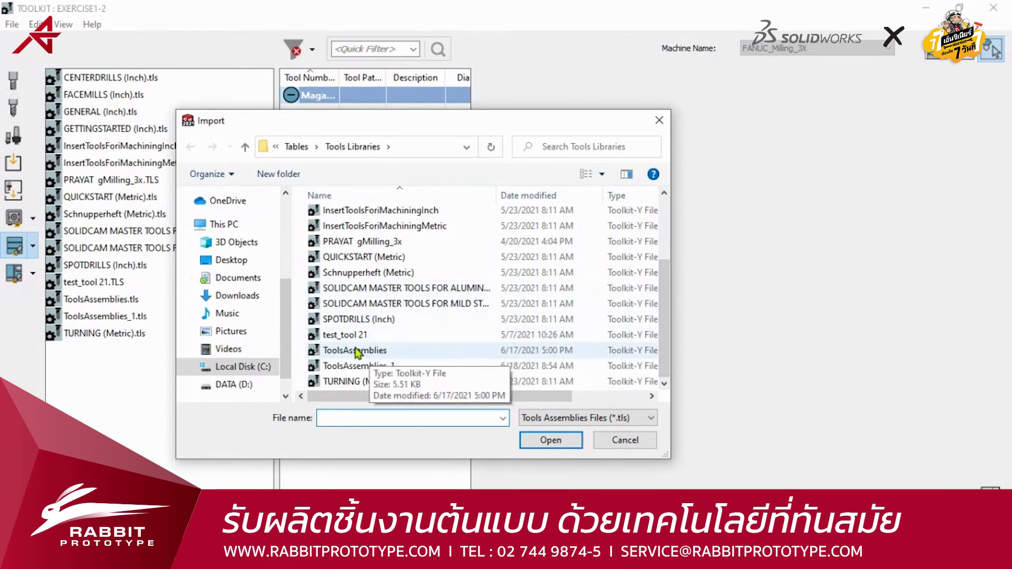
click(628, 419)
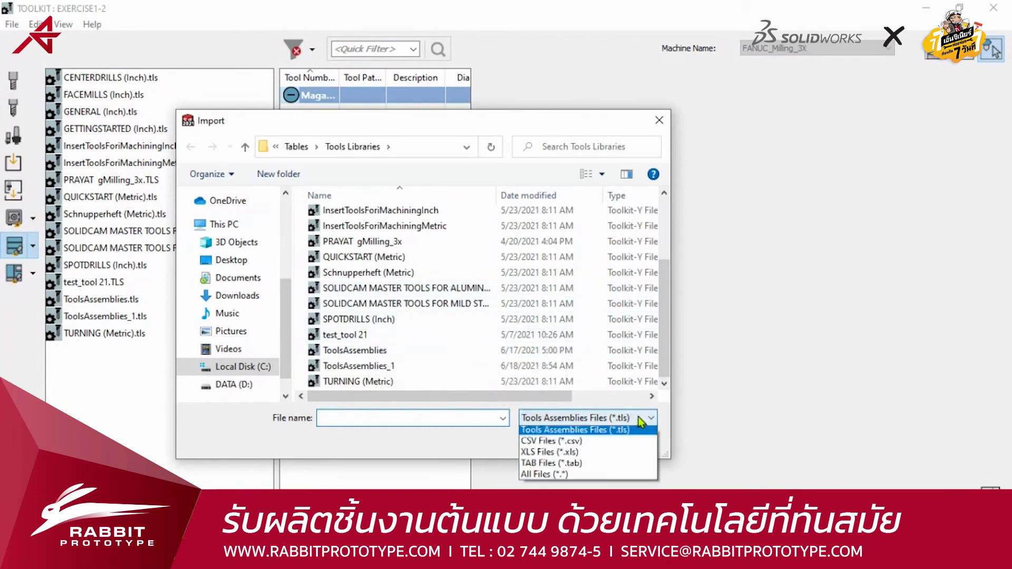
click(587, 477)
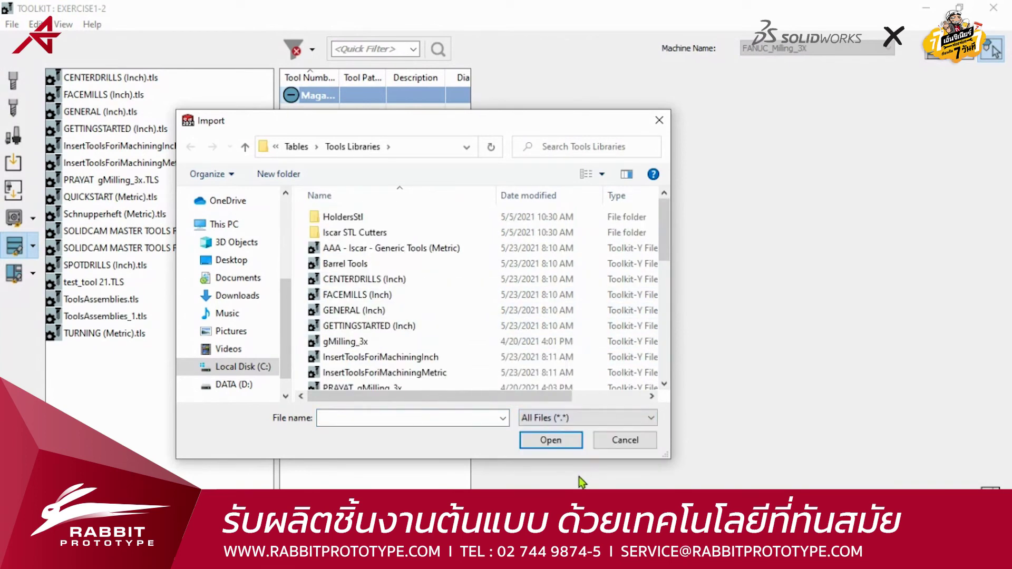
scroll(390, 264, down, 4)
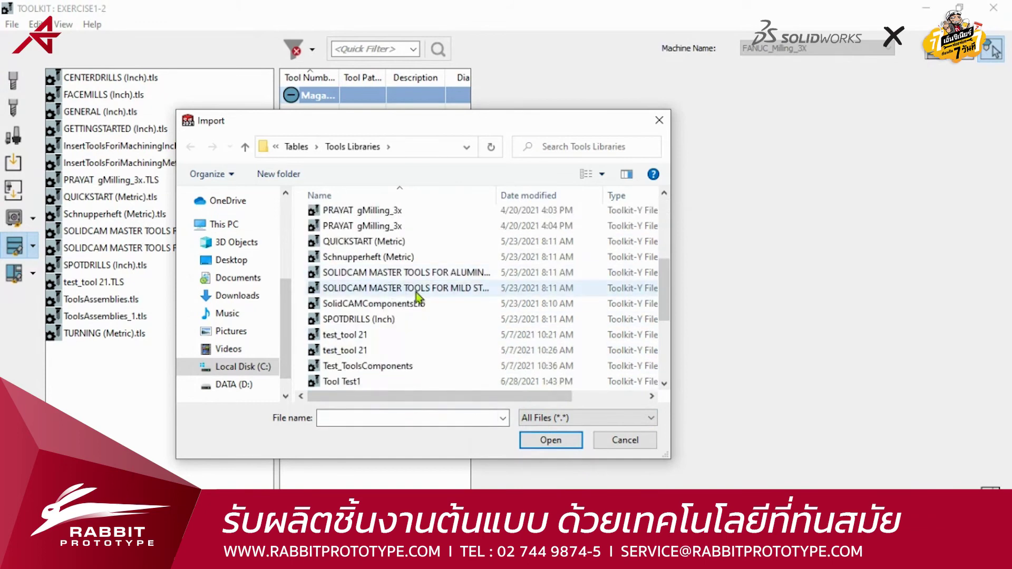
scroll(364, 355, down, 1)
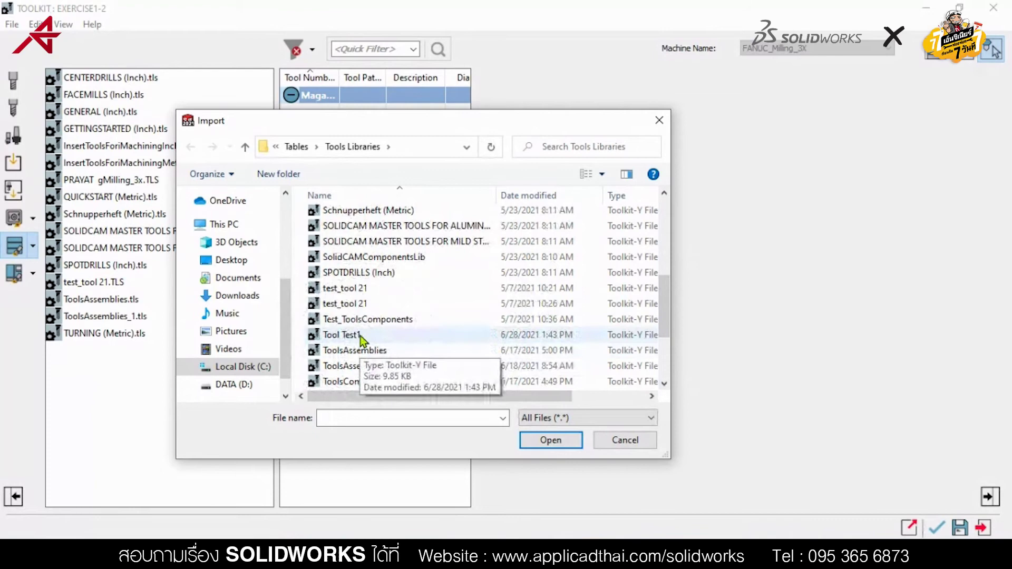
click(361, 337)
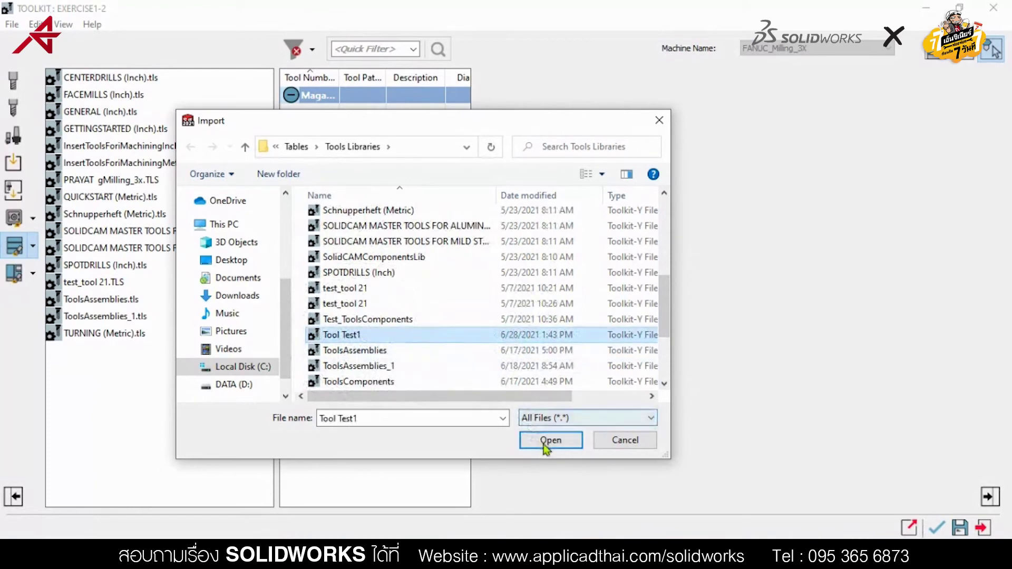
click(547, 442)
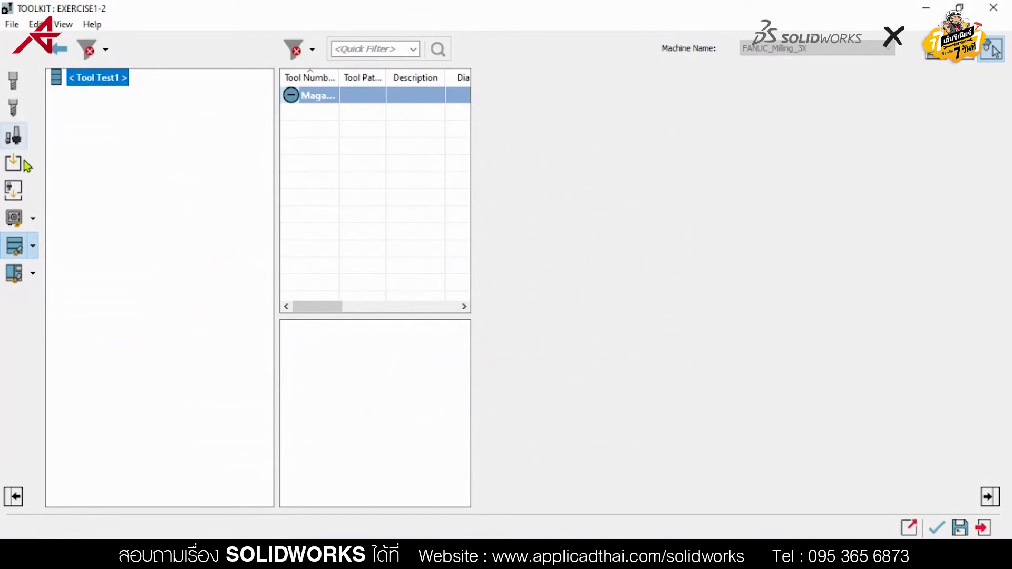
- Import Tool Test1 as a tools component library and start a tool from its END MILL
click(35, 222)
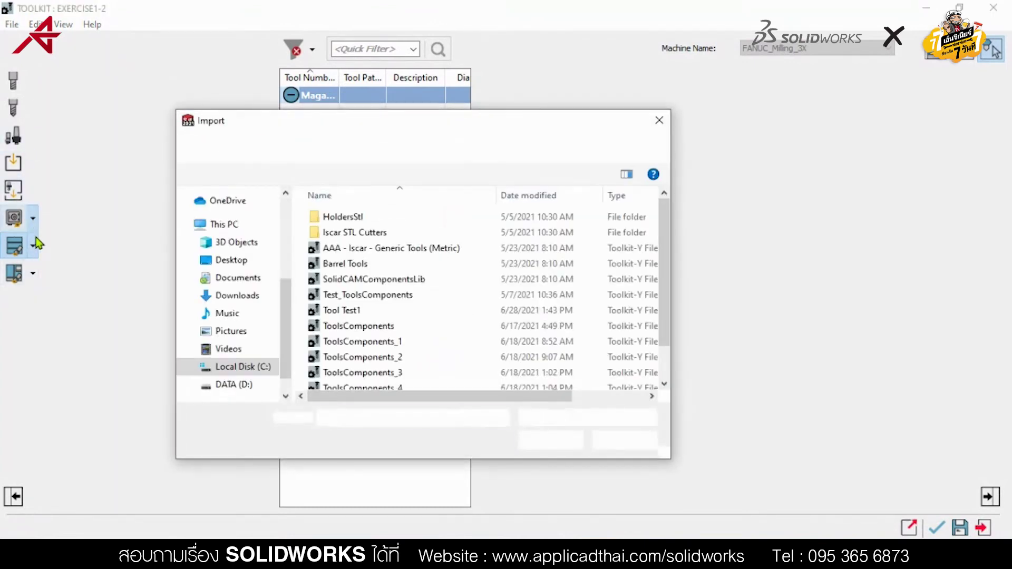
click(351, 312)
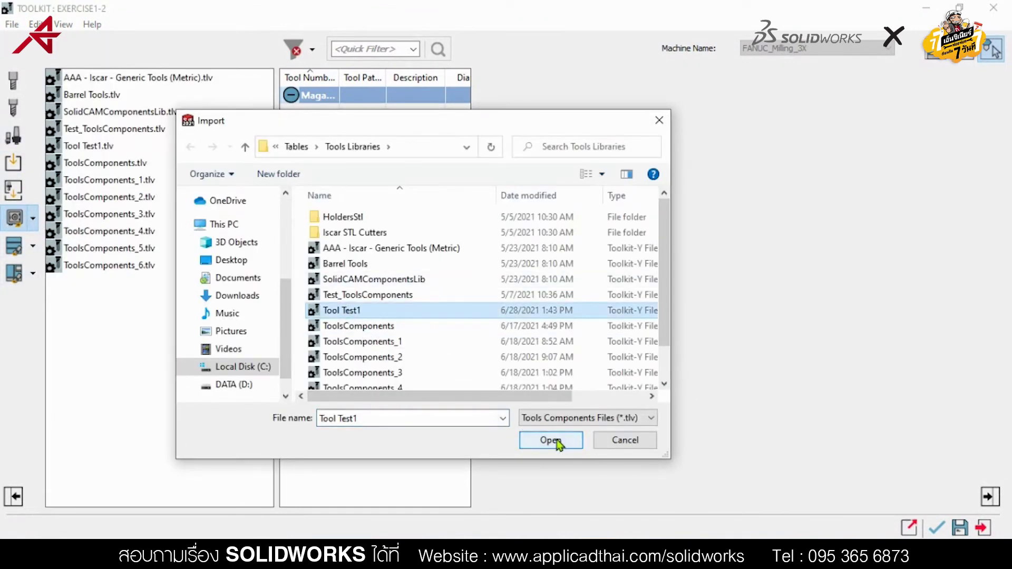
click(555, 440)
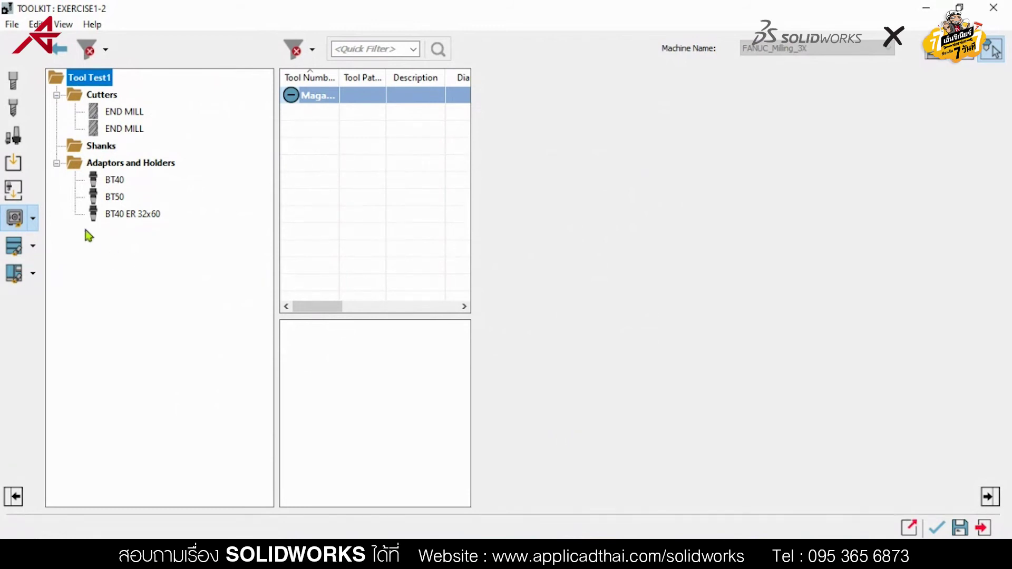
double_click(127, 111)
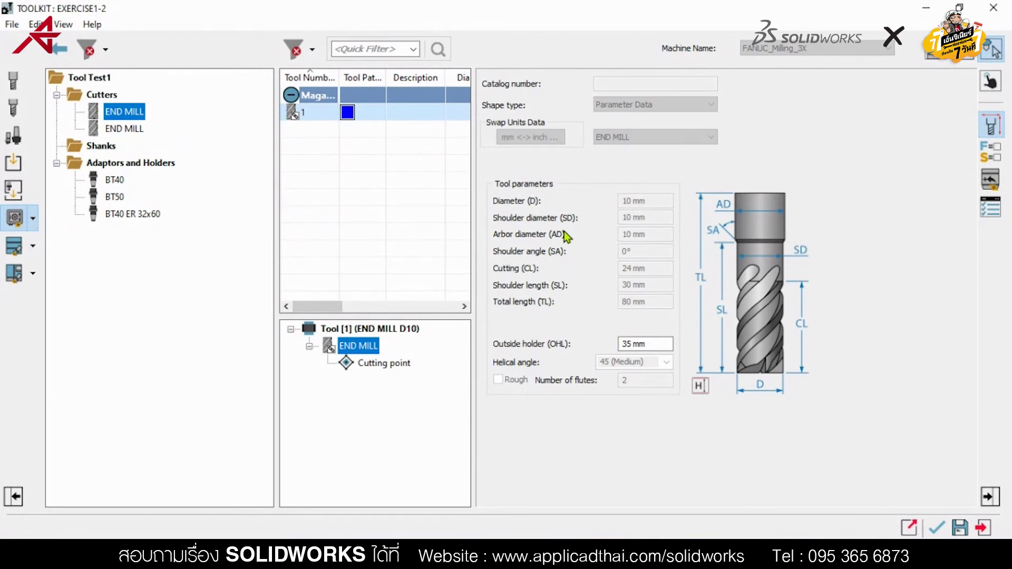
- Mount the 10 mm END MILL on the BT40 holder with the BT40 ER 32x60 adaptor
click(359, 352)
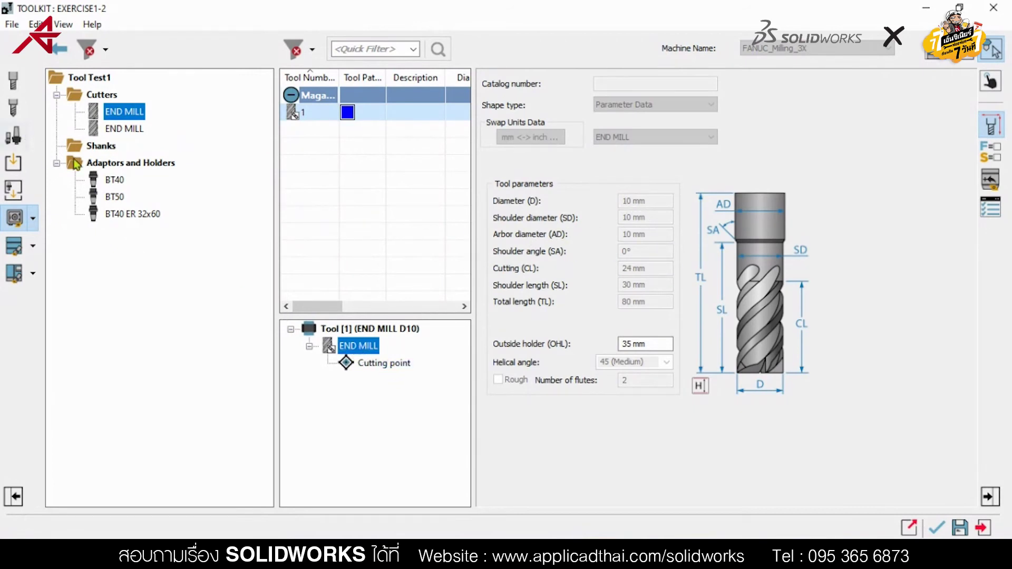
drag(114, 180, 365, 346)
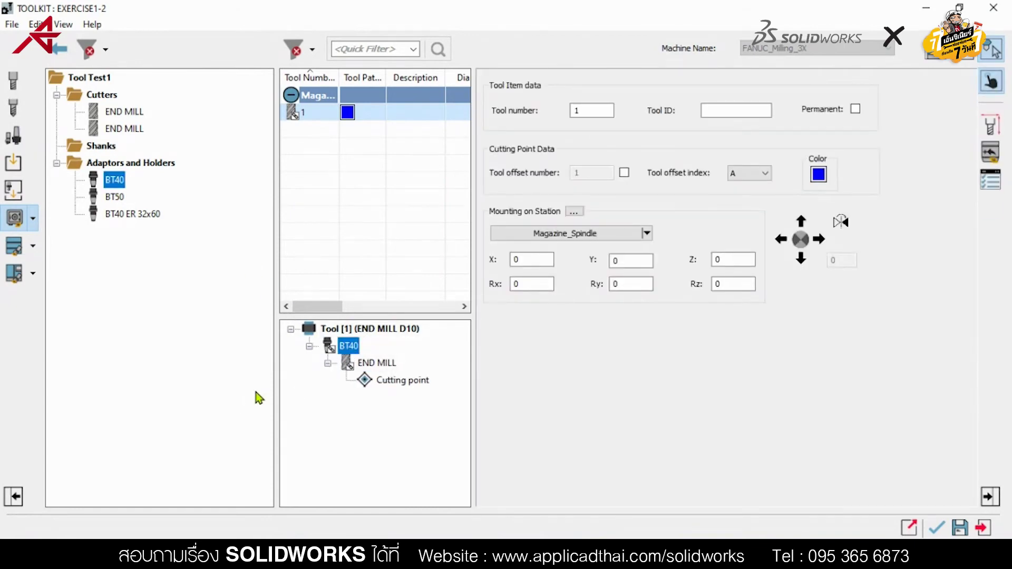
click(970, 58)
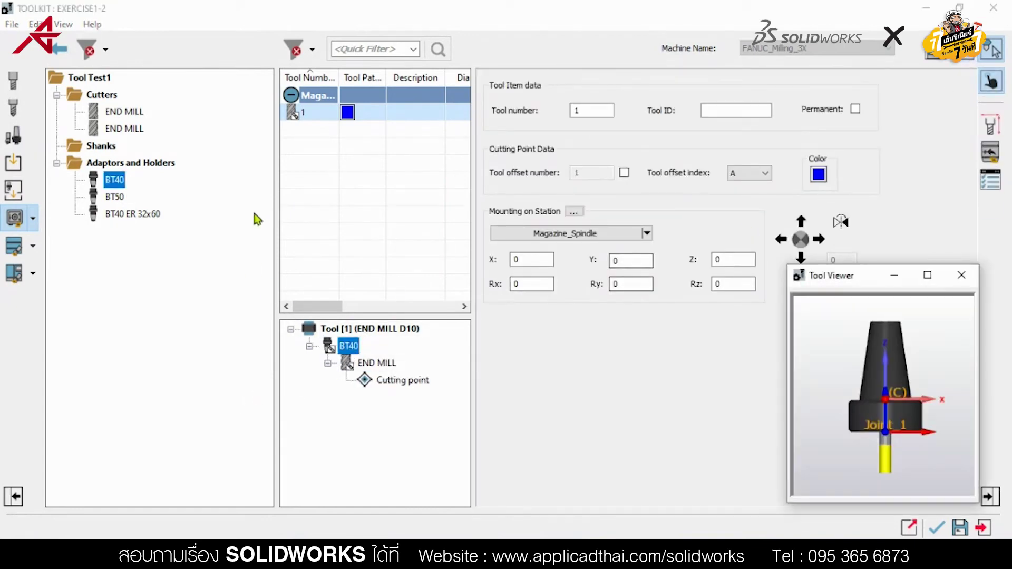
click(138, 201)
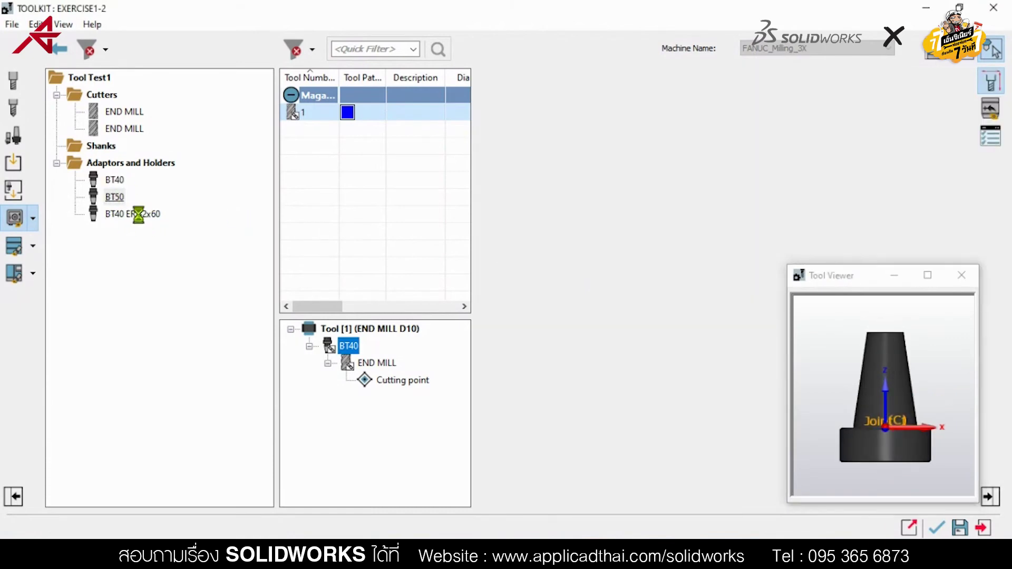
click(138, 215)
drag(139, 215, 348, 346)
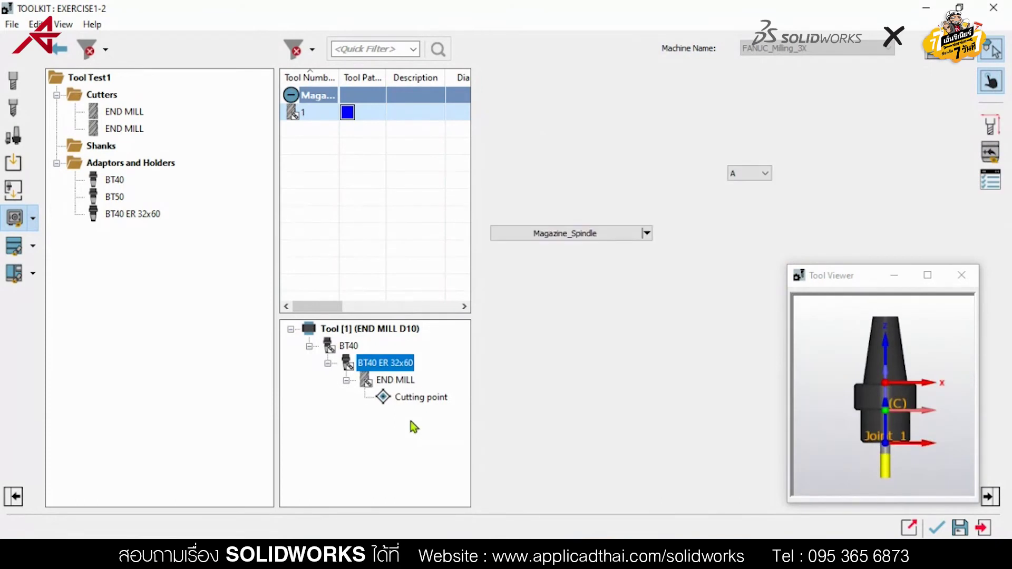
- Review the tool assembly in the 3D Tool Viewer and save it to the Profile operation
click(863, 487)
mouse_move(890, 289)
mouse_down()
mouse_move(839, 292)
mouse_move(935, 247)
mouse_up()
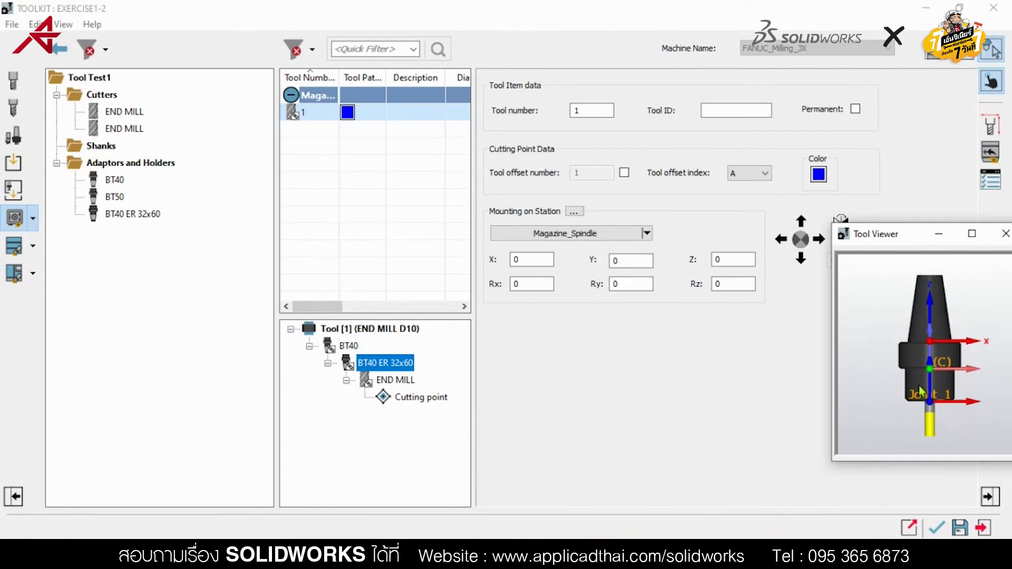
click(931, 427)
drag(893, 234, 843, 237)
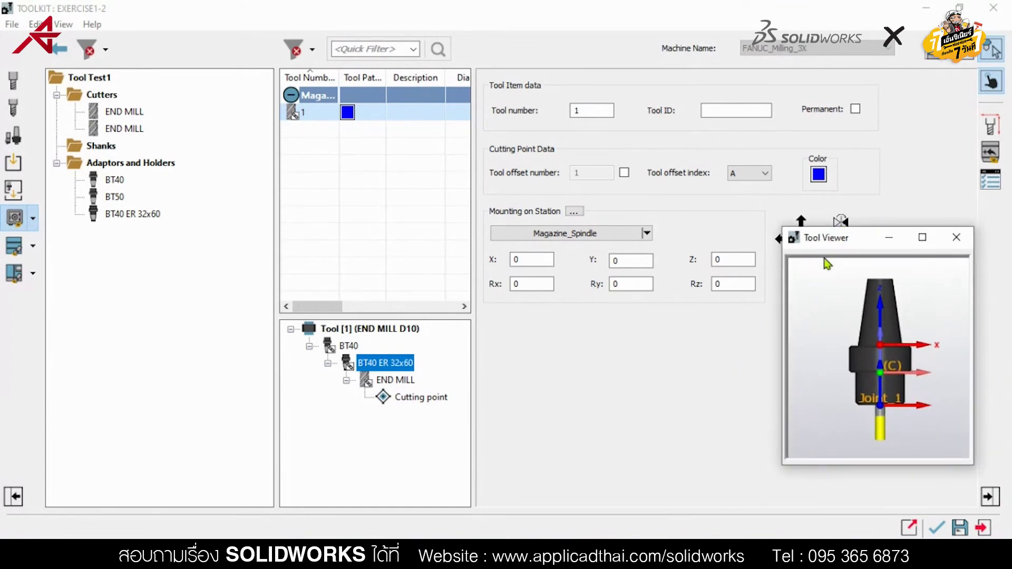
click(918, 446)
click(948, 528)
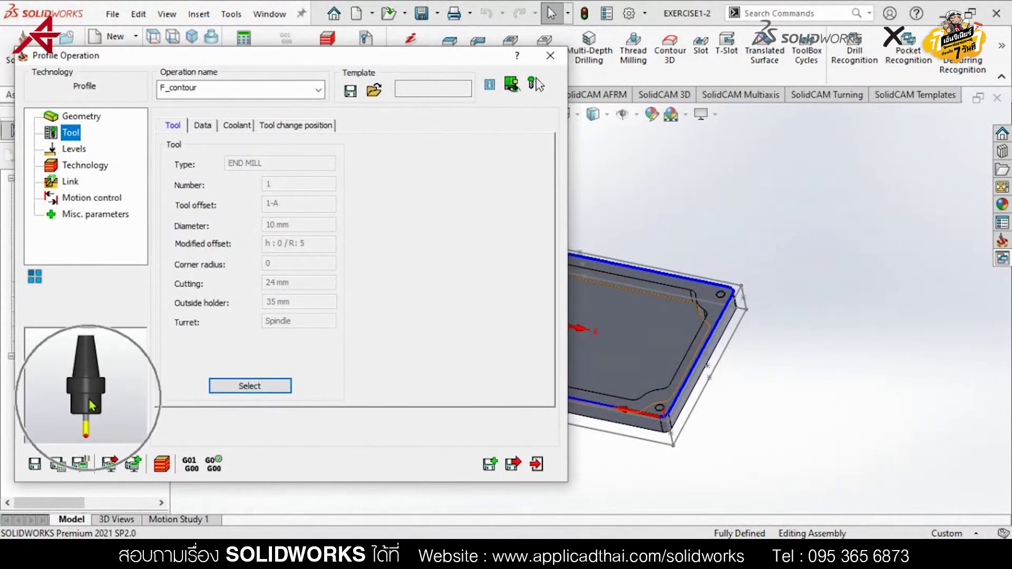
- Set the profile depth to 10 by picking the part's bottom face
click(76, 150)
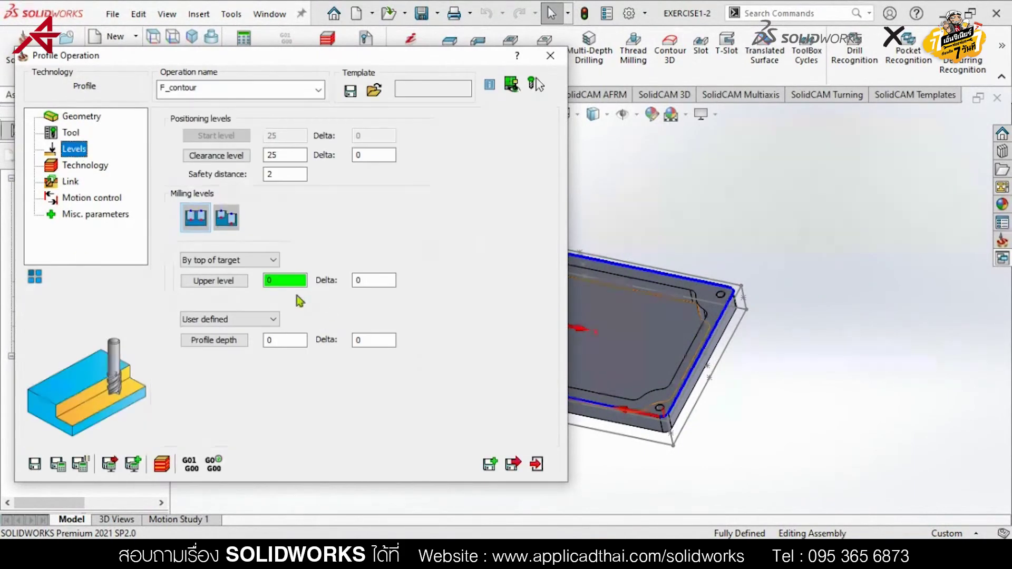
click(224, 346)
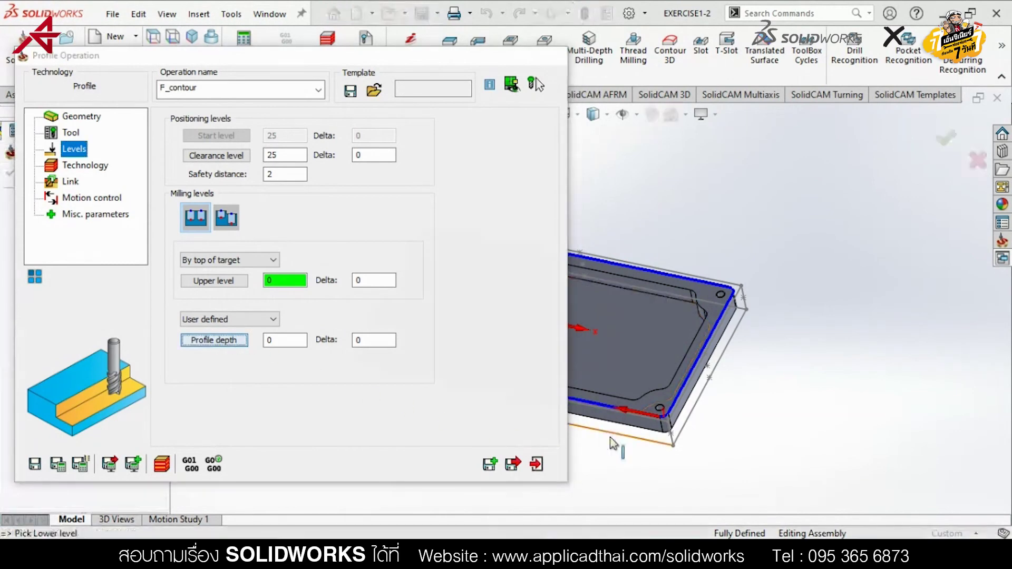
click(576, 349)
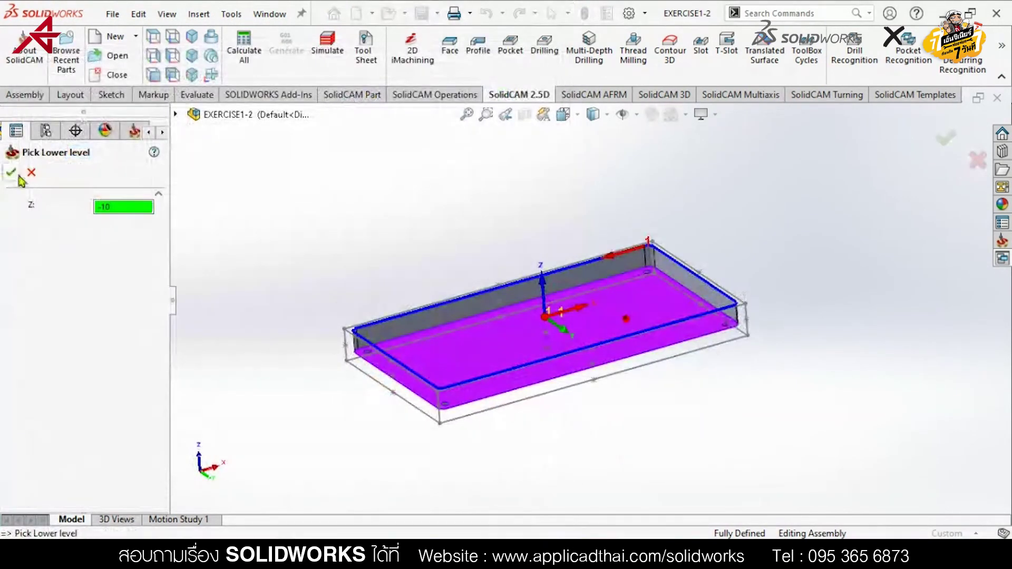
click(10, 173)
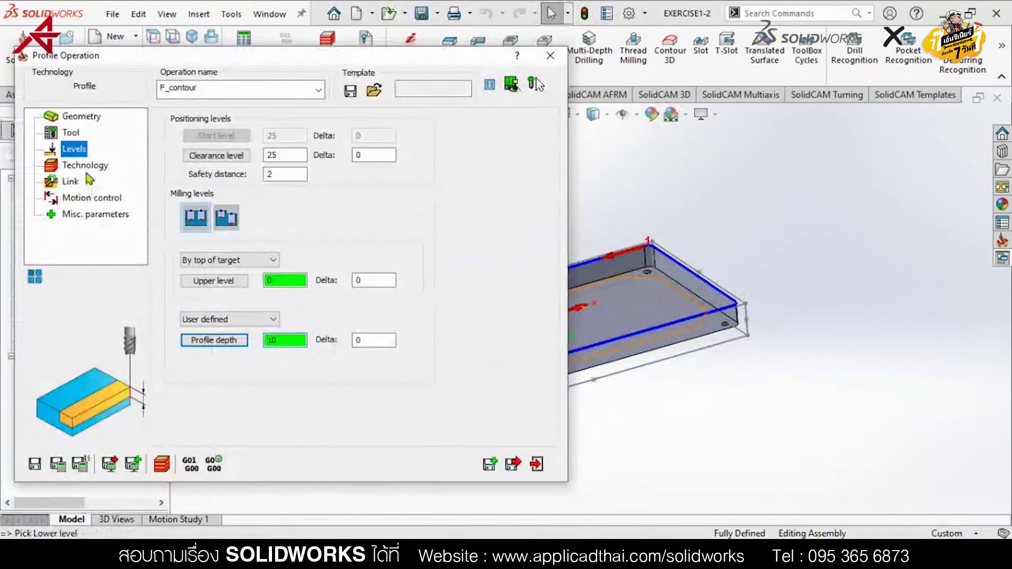
- Enable rough passes with wall offset 0.2 and step down 2, plus a finish pass stepping 3
click(87, 166)
click(377, 205)
click(378, 239)
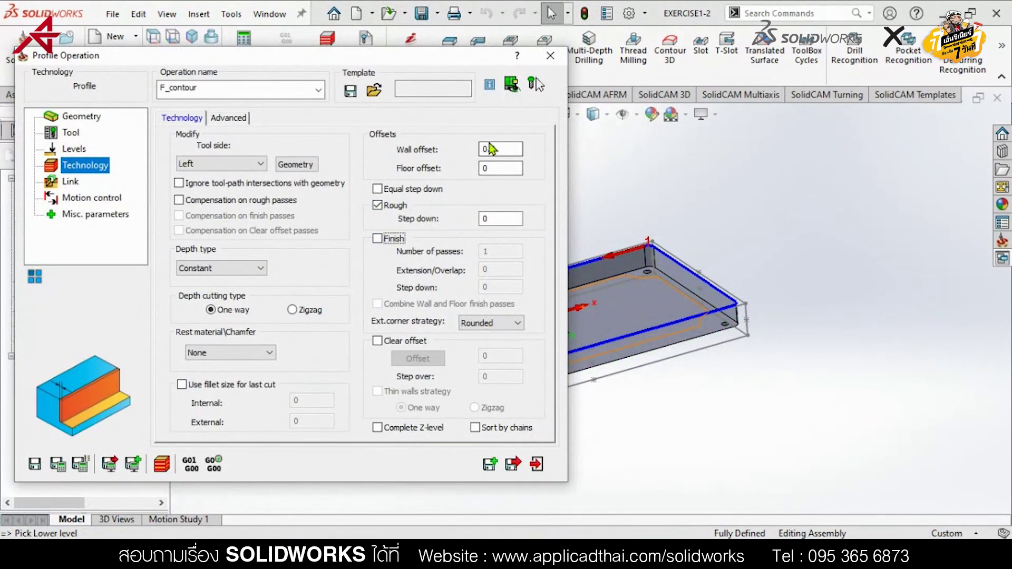
drag(490, 149, 513, 153)
text(2)
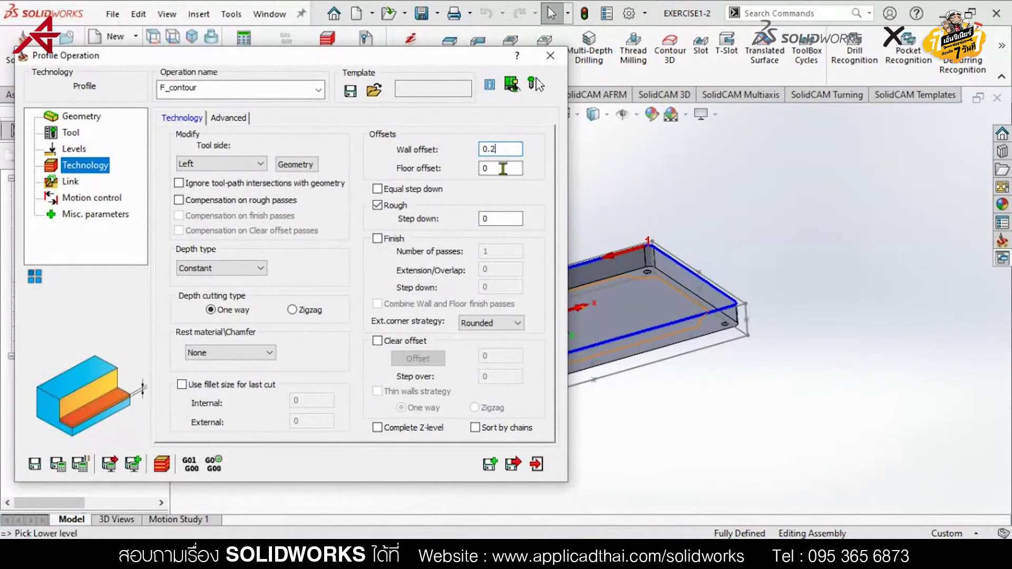
text(2)
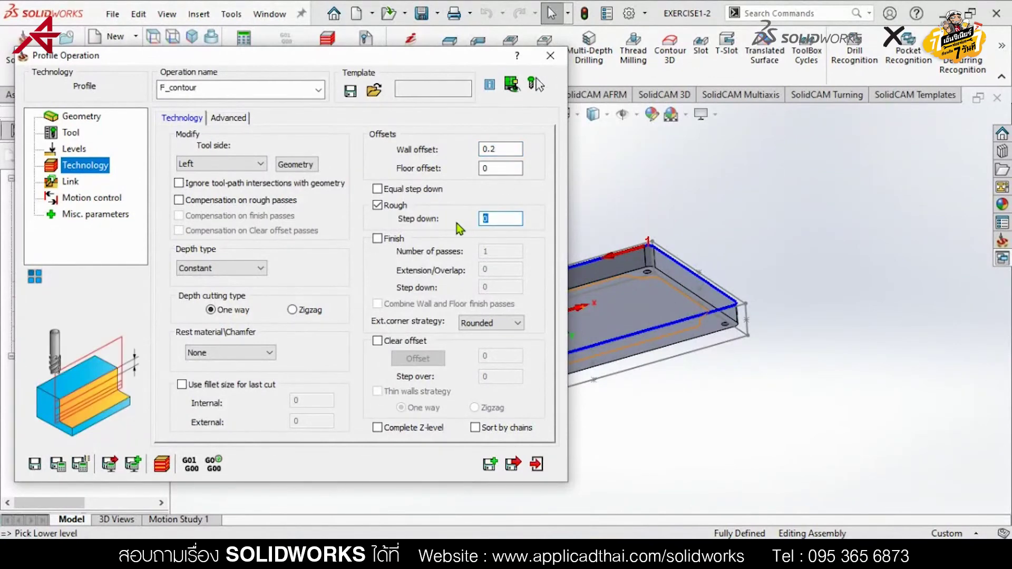
click(377, 239)
double_click(499, 287)
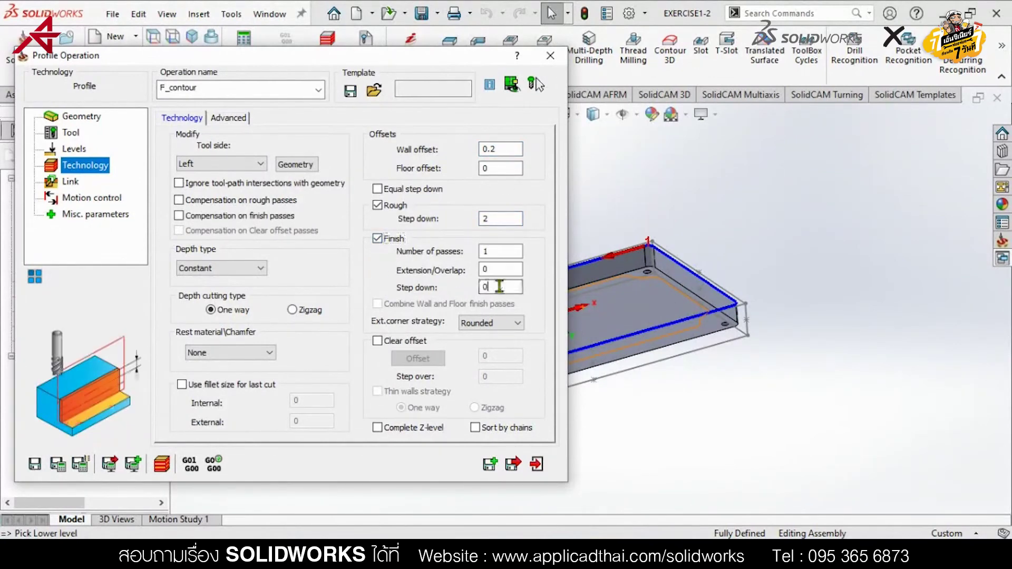
text(3)
click(259, 267)
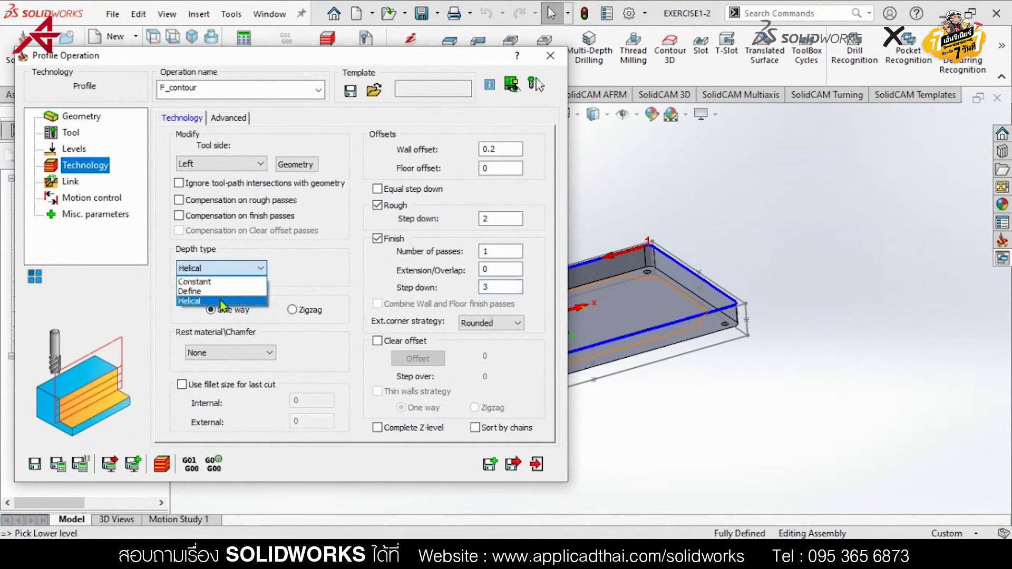
- Make the depth type Helical and move the chain start point to the near long edge
click(224, 292)
click(70, 181)
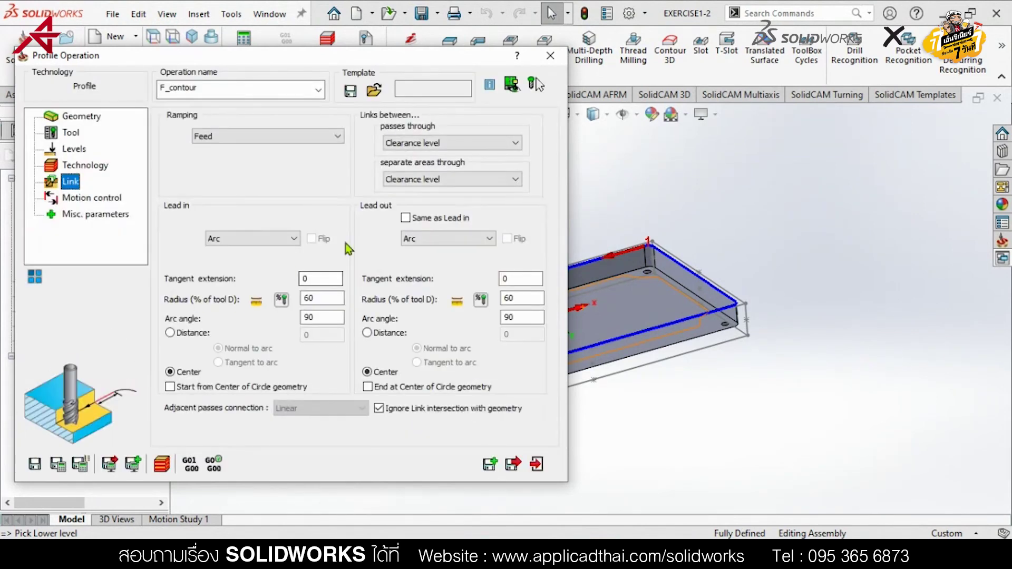
click(86, 165)
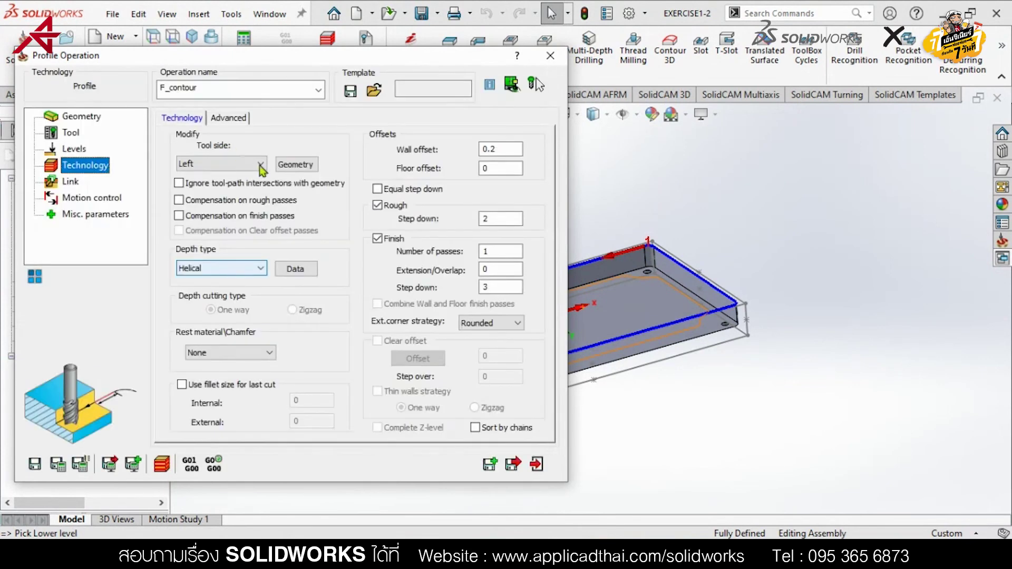
click(296, 164)
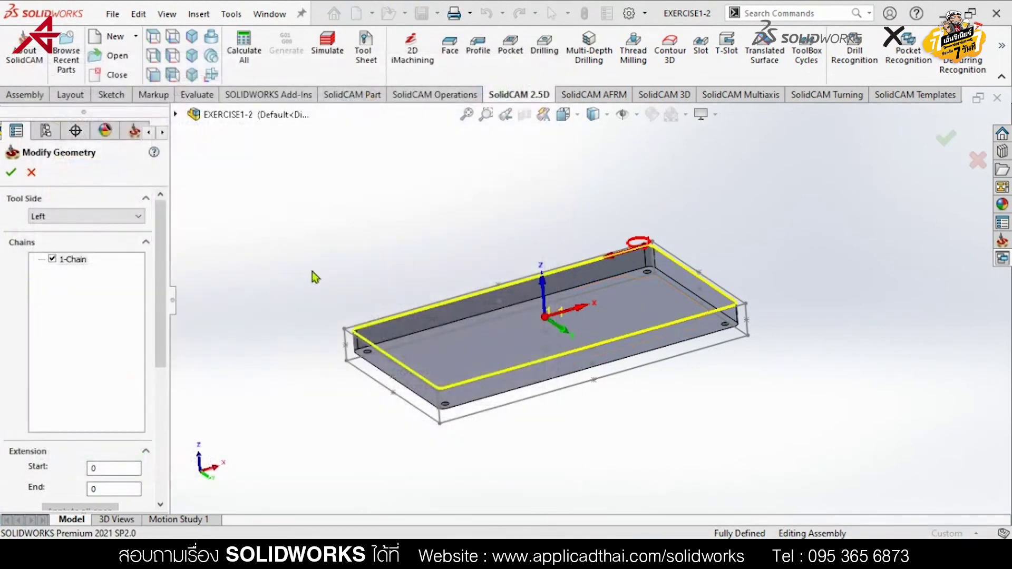
drag(163, 258, 163, 390)
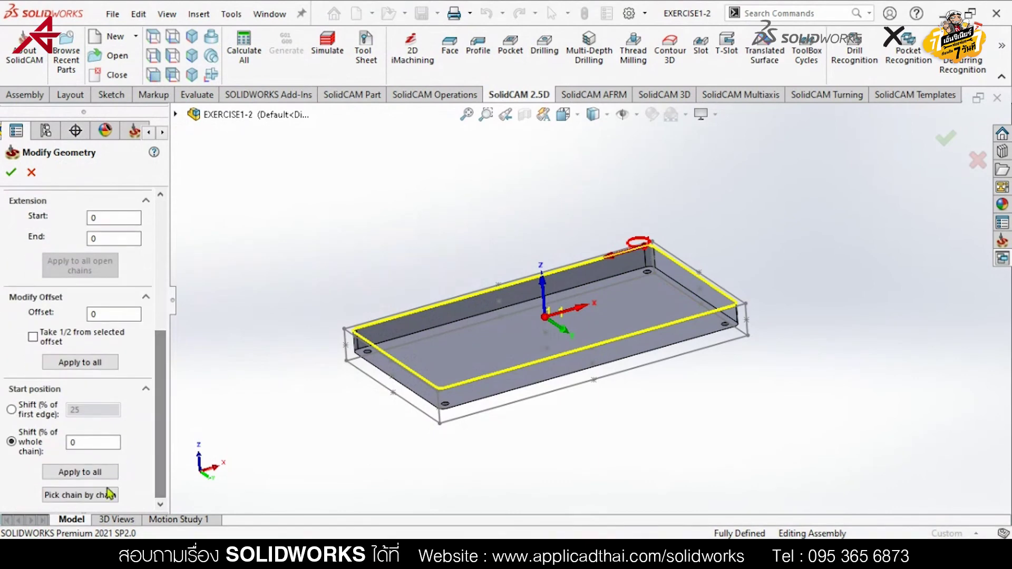
click(104, 495)
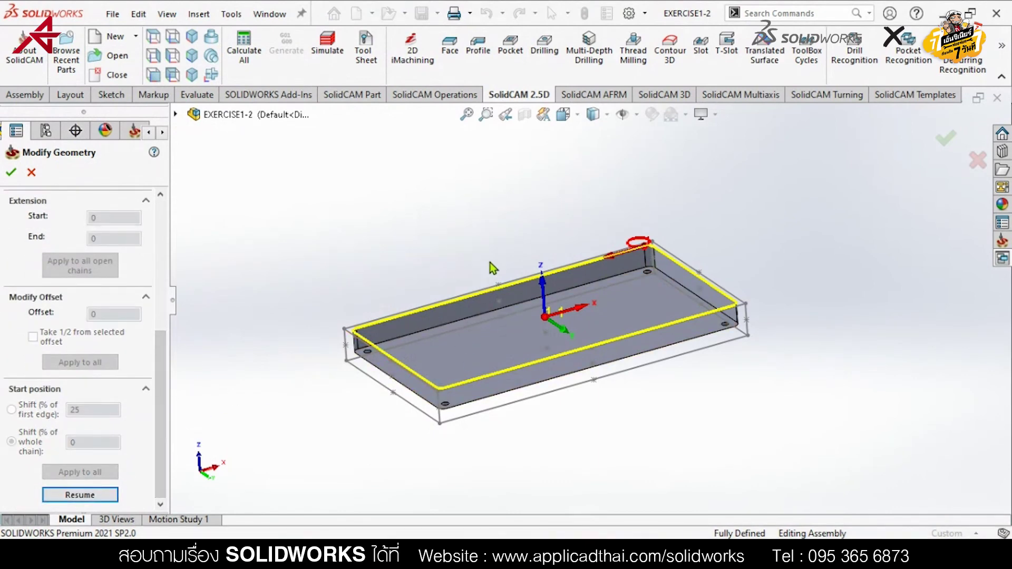
mouse_move(490, 268)
middle_down()
mouse_move(485, 362)
mouse_move(501, 422)
middle_up()
click(522, 381)
click(13, 174)
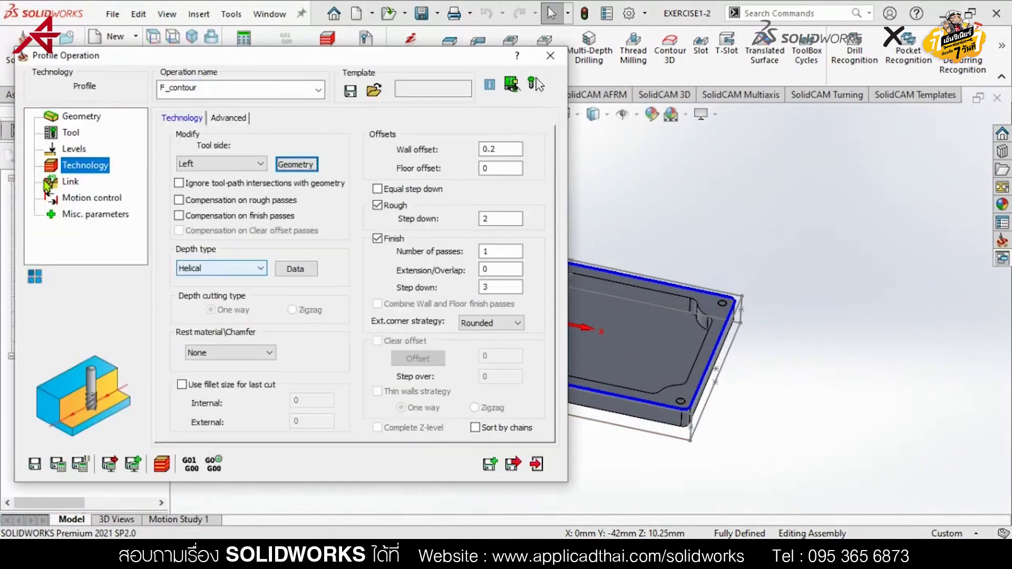
- Set lead-in tangent extension 1, make lead-out same as lead-in, and calculate
click(70, 180)
double_click(319, 279)
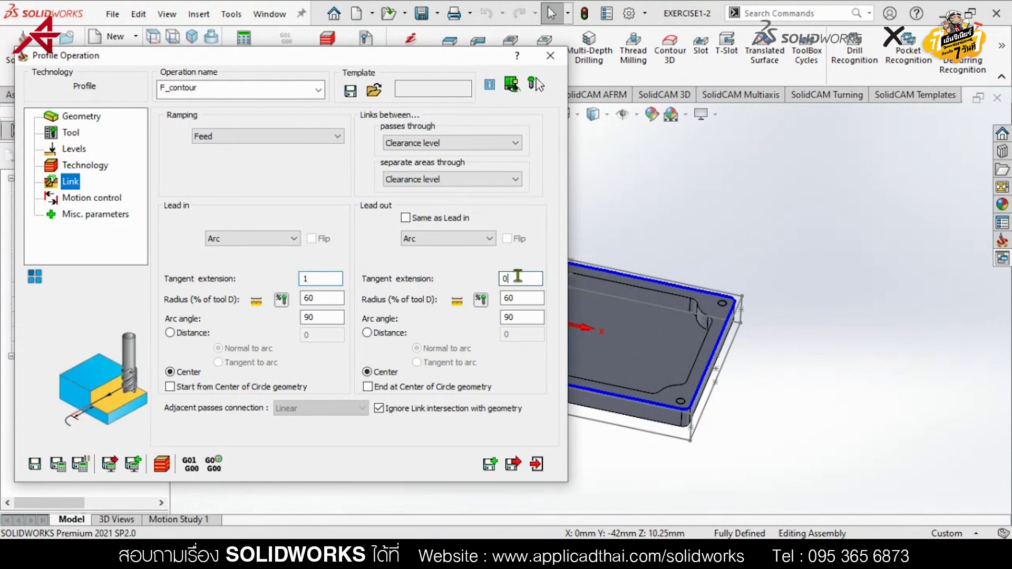
click(407, 218)
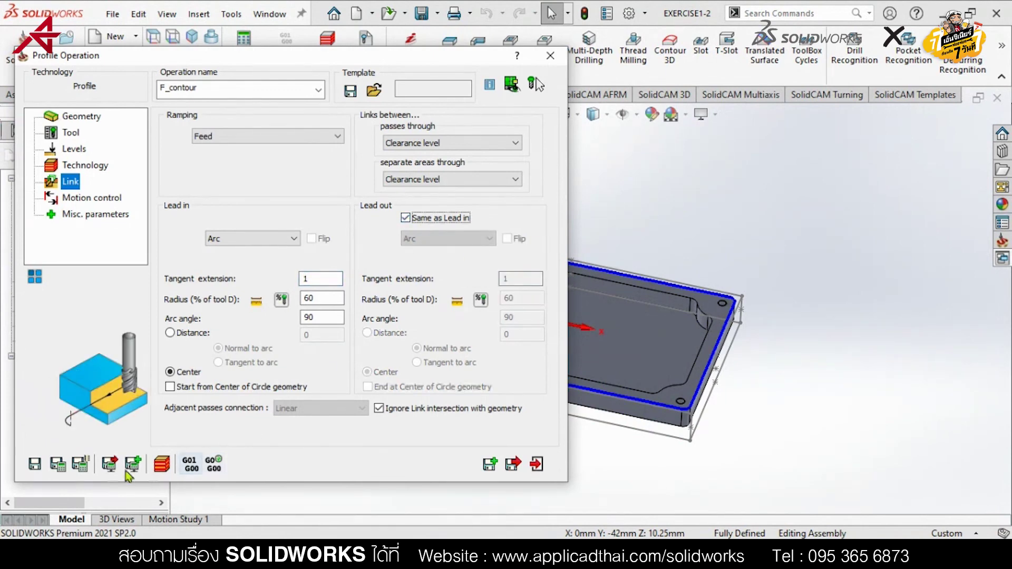
click(61, 467)
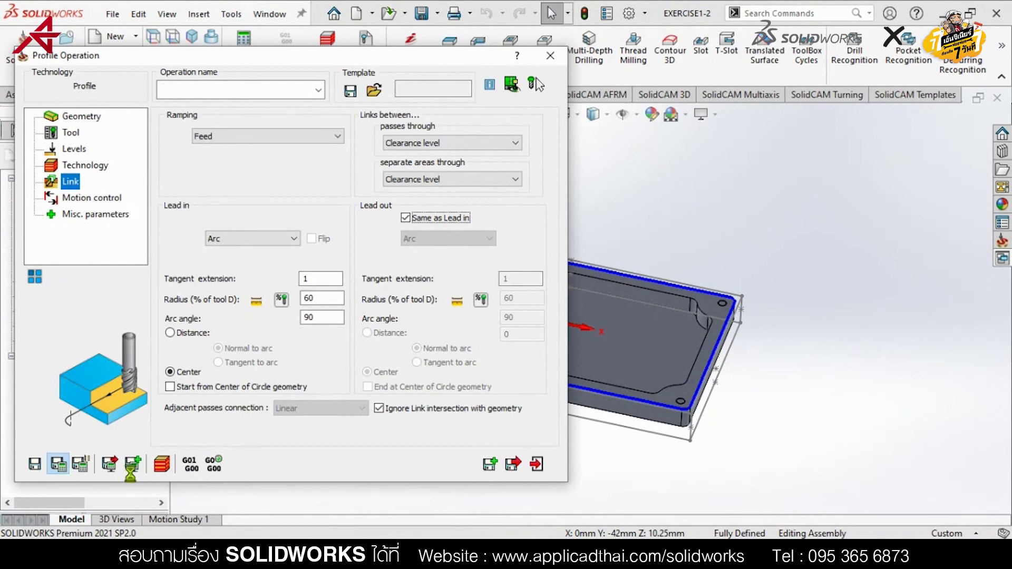
click(162, 464)
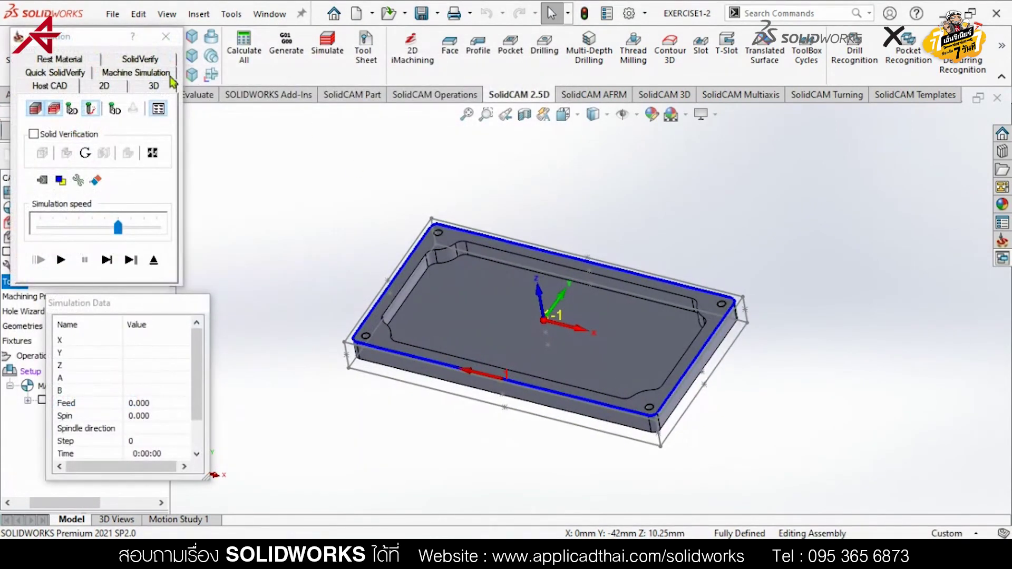
- Play the SolidVerify simulation of F_contour cutting around the plate stock
click(155, 62)
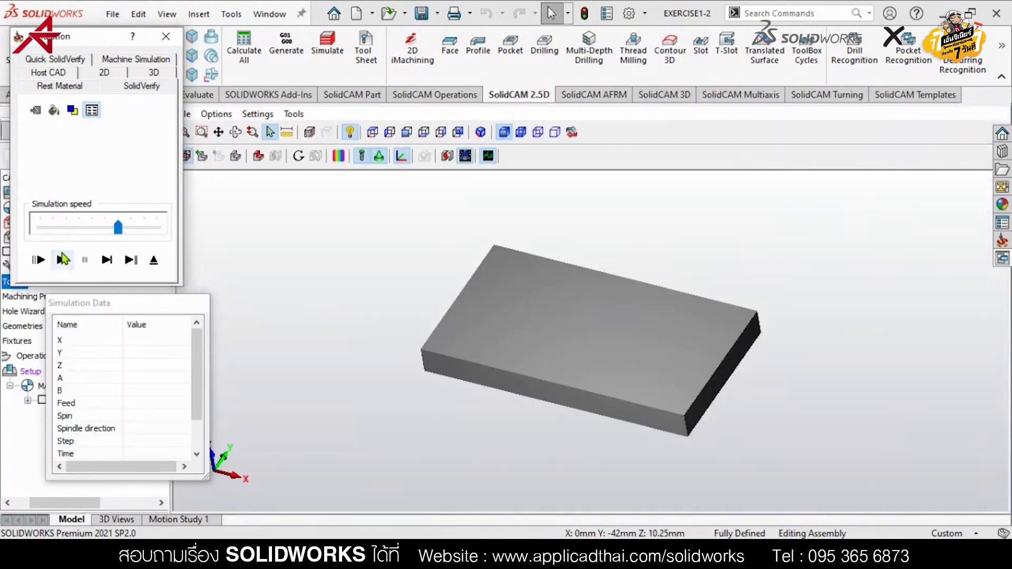
click(60, 261)
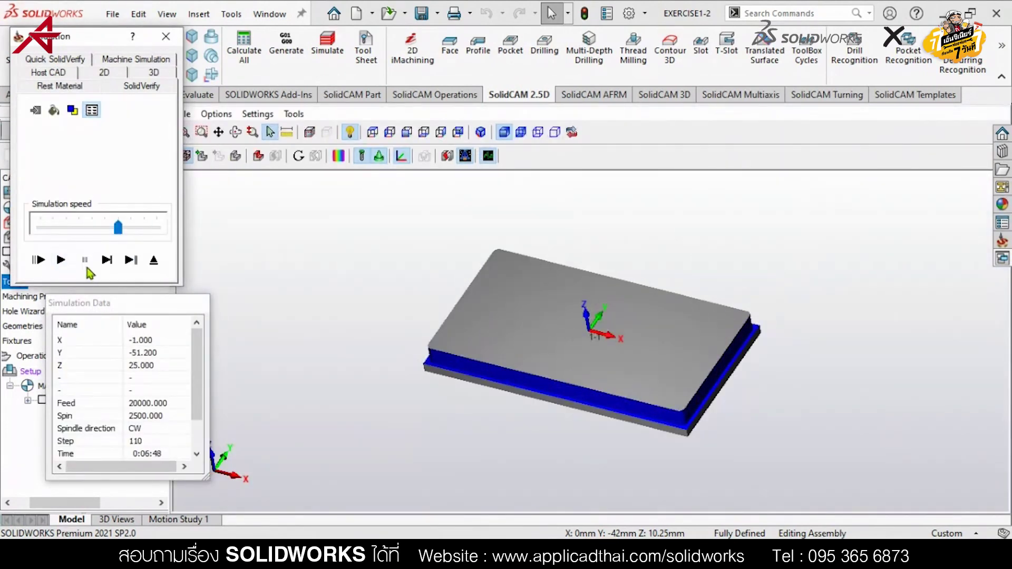